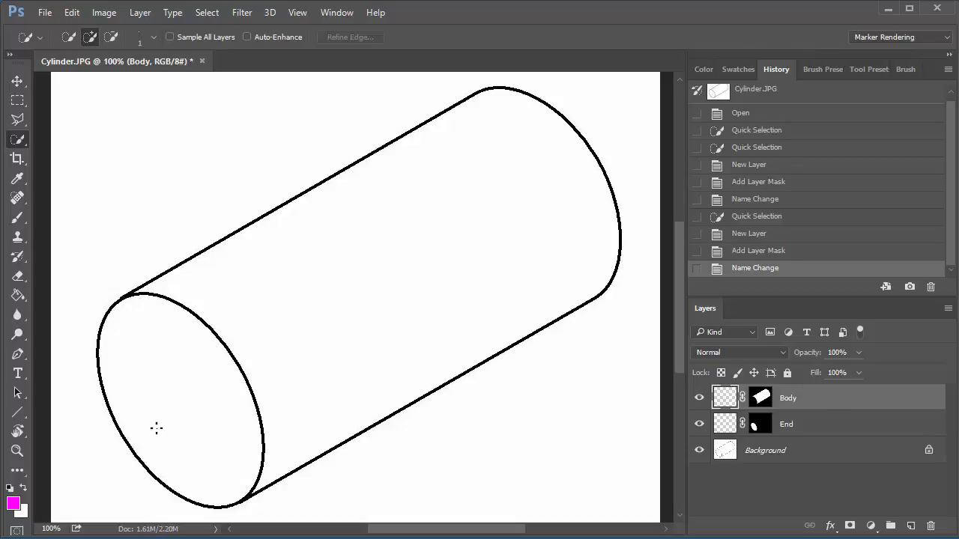
# Make the End layer active and choose the Brush tool with the Copic Marker preset.
pyautogui.click(725, 425)
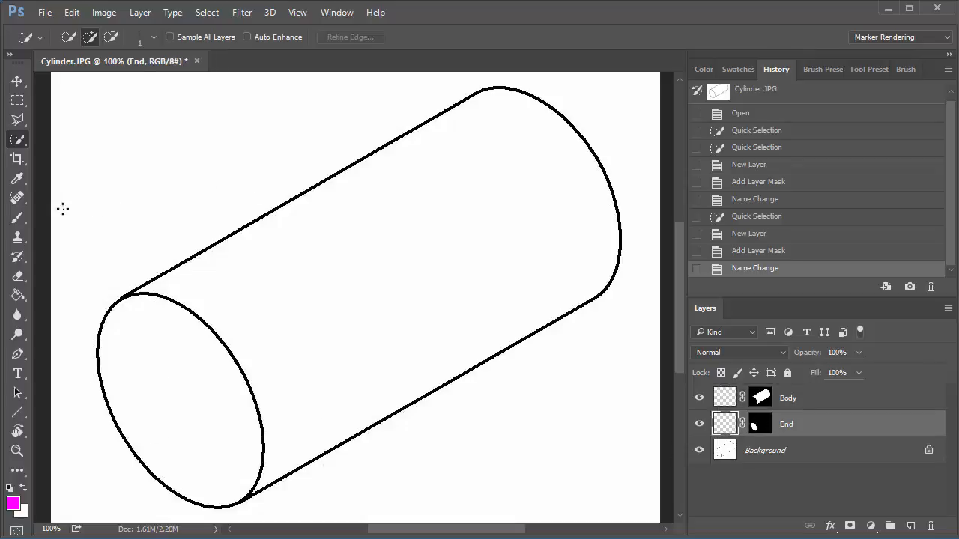
pyautogui.click(17, 217)
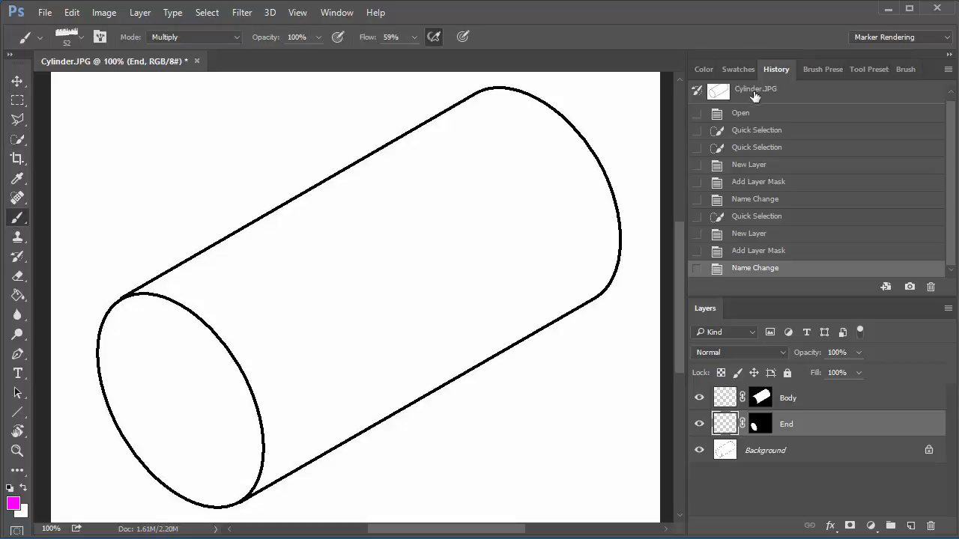
pyautogui.click(824, 70)
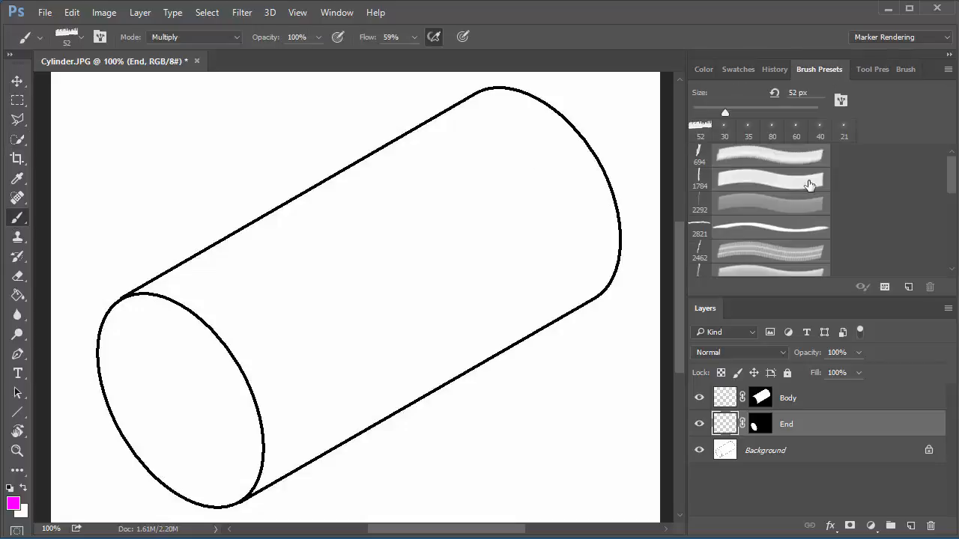
pyautogui.click(871, 71)
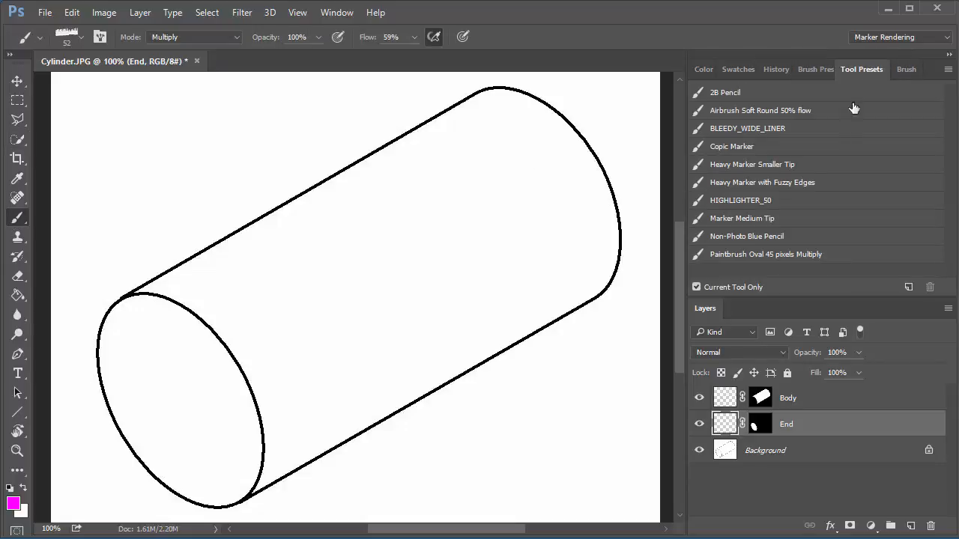
pyautogui.click(730, 146)
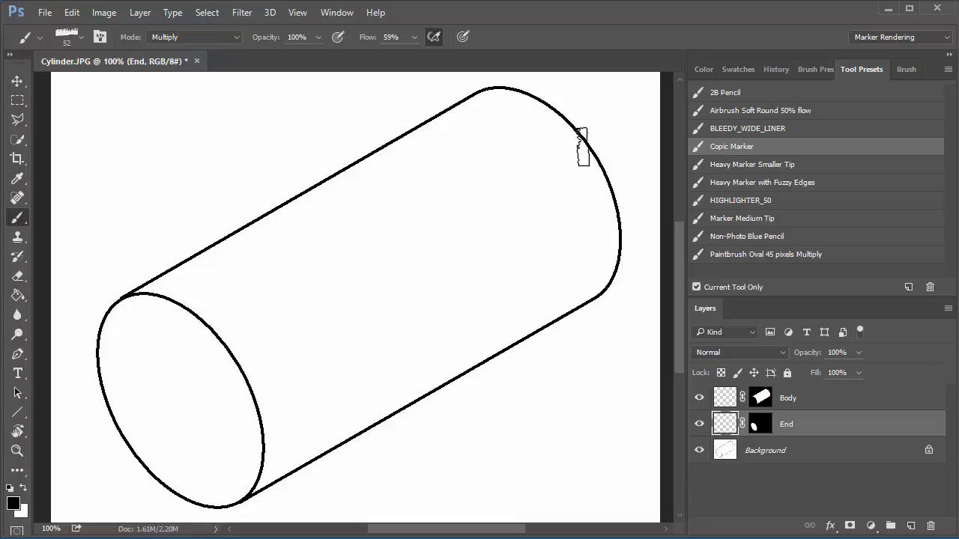
# Rotate the canvas view to 30° so the cylinder lies horizontally, with its elliptical end within easy reach.
pyautogui.press('r')
pyautogui.moveTo(604, 114)
pyautogui.mouseDown()
pyautogui.moveTo(624, 133)
pyautogui.moveTo(625, 270)
pyautogui.moveTo(600, 266)
pyautogui.mouseUp()
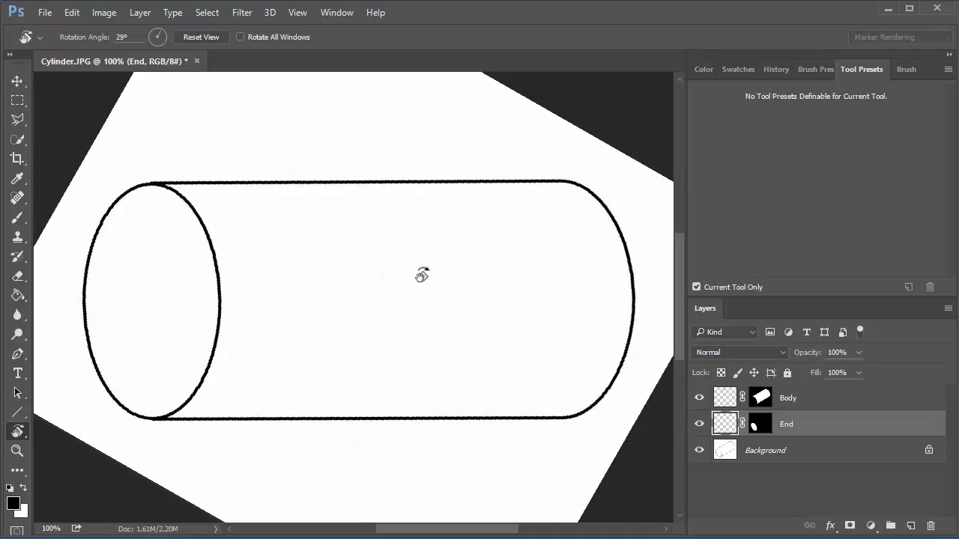
pyautogui.press('space')
pyautogui.moveTo(419, 266); pyautogui.dragTo(431, 170)
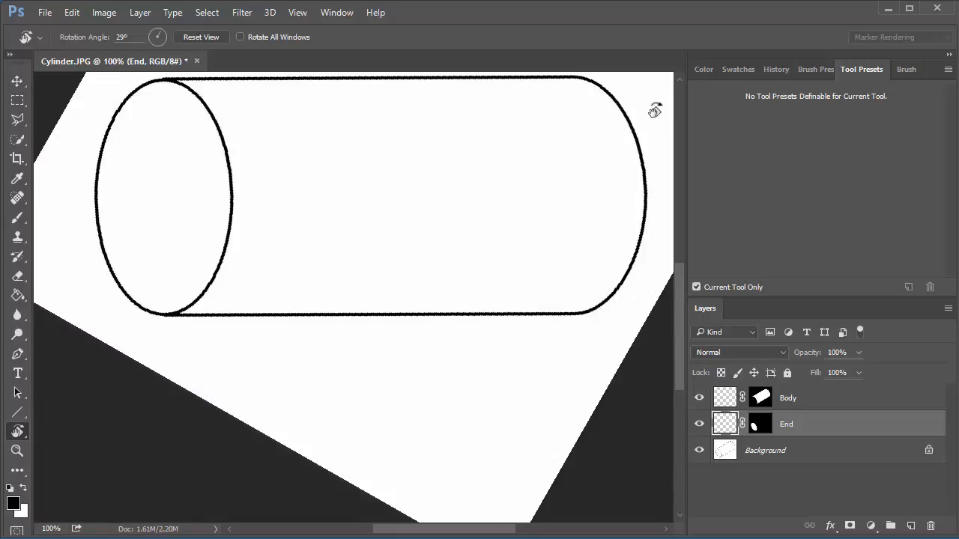
pyautogui.moveTo(655, 110); pyautogui.dragTo(655, 112)
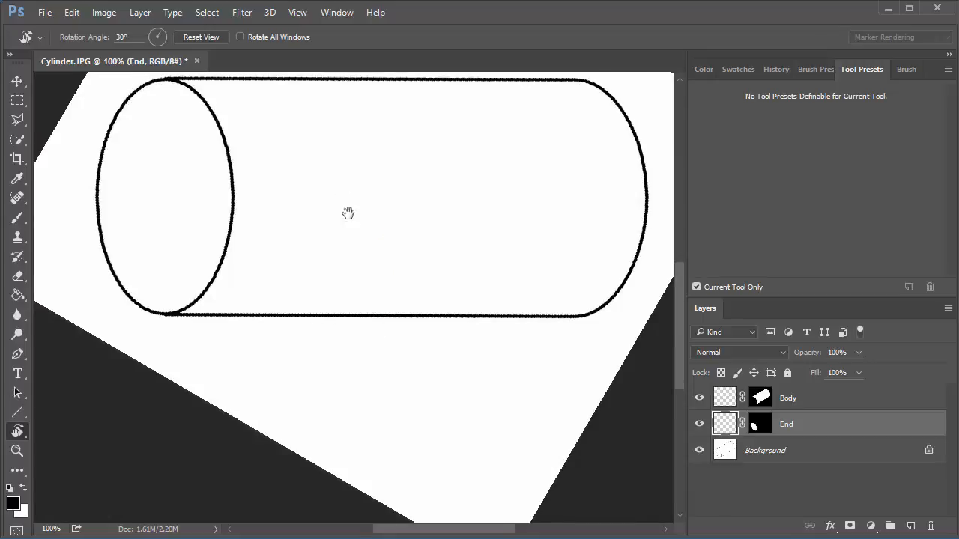
pyautogui.moveTo(349, 212); pyautogui.dragTo(327, 274)
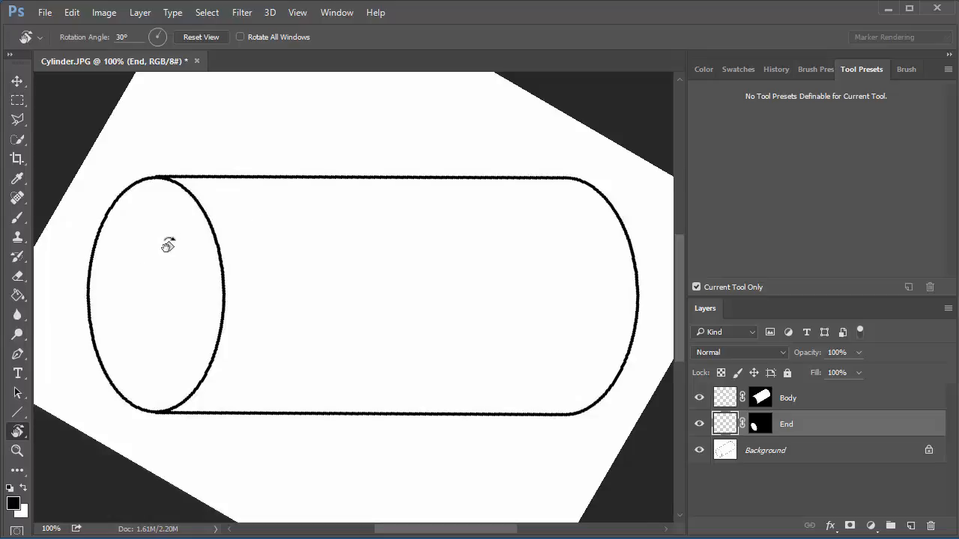
pyautogui.moveTo(164, 246); pyautogui.dragTo(396, 241)
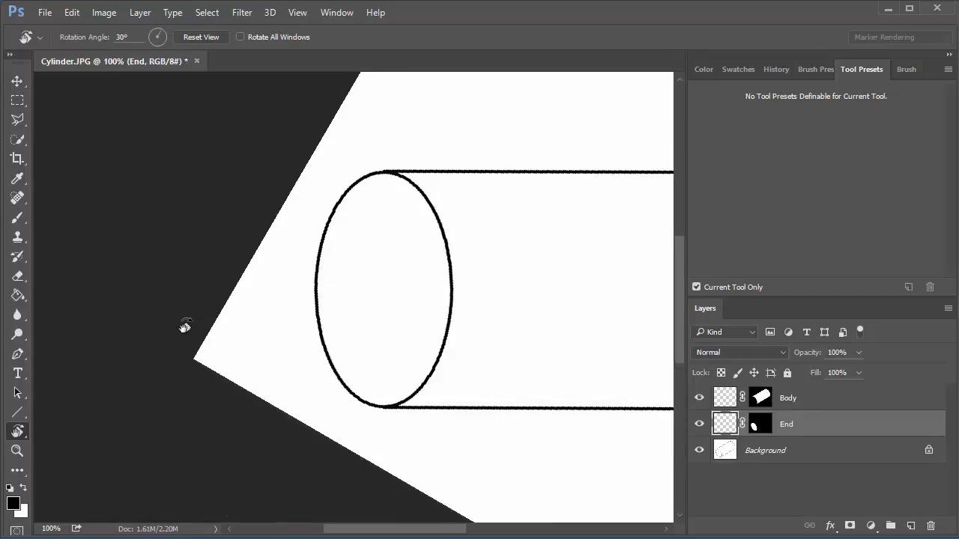
# Fill the cylinder's elliptical end with magenta strokes on the End layer, using the Copic Marker brush preset.
pyautogui.click(18, 217)
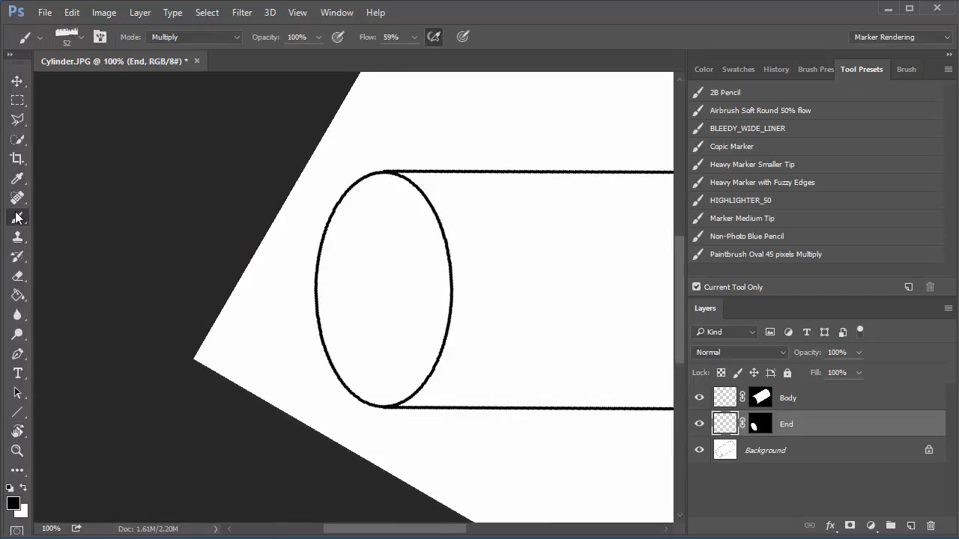
pyautogui.click(728, 144)
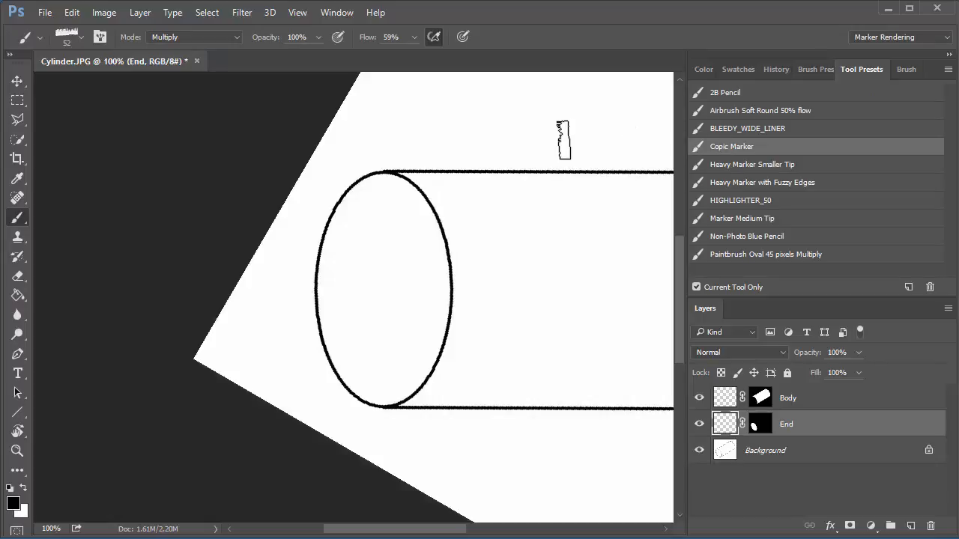
pyautogui.click(737, 70)
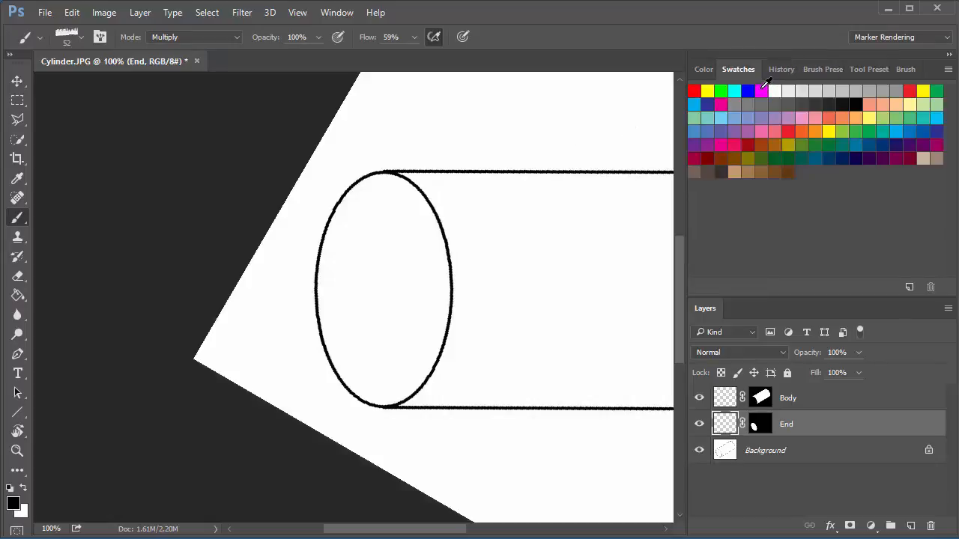
pyautogui.click(761, 90)
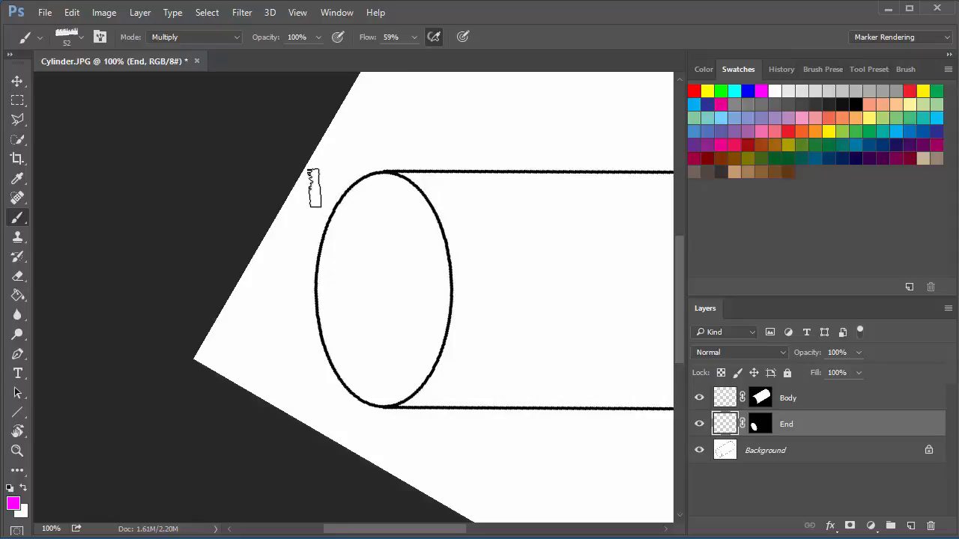
pyautogui.moveTo(314, 188)
pyautogui.mouseDown()
pyautogui.moveTo(397, 190)
pyautogui.moveTo(296, 214)
pyautogui.moveTo(507, 233)
pyautogui.moveTo(318, 257)
pyautogui.moveTo(493, 250)
pyautogui.moveTo(227, 274)
pyautogui.moveTo(550, 291)
pyautogui.moveTo(293, 316)
pyautogui.moveTo(492, 290)
pyautogui.moveTo(275, 304)
pyautogui.moveTo(519, 255)
pyautogui.moveTo(295, 296)
pyautogui.moveTo(501, 284)
pyautogui.moveTo(310, 322)
pyautogui.moveTo(545, 324)
pyautogui.moveTo(275, 355)
pyautogui.moveTo(493, 355)
pyautogui.moveTo(326, 379)
pyautogui.moveTo(372, 393)
pyautogui.moveTo(335, 392)
pyautogui.moveTo(352, 416)
pyautogui.moveTo(207, 391)
pyautogui.moveTo(313, 375)
pyautogui.moveTo(267, 378)
pyautogui.moveTo(408, 336)
pyautogui.moveTo(287, 318)
pyautogui.moveTo(365, 278)
pyautogui.moveTo(517, 244)
pyautogui.moveTo(333, 230)
pyautogui.moveTo(284, 239)
pyautogui.moveTo(415, 191)
pyautogui.moveTo(371, 173)
pyautogui.moveTo(389, 193)
pyautogui.mouseUp()
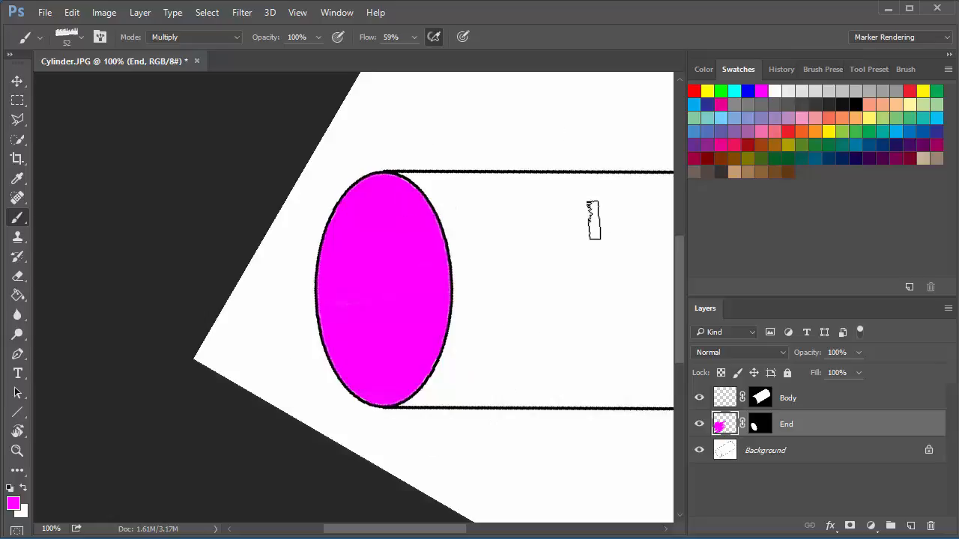
pyautogui.scroll(-1, 576, 214)
pyautogui.scroll(1, 557, 207)
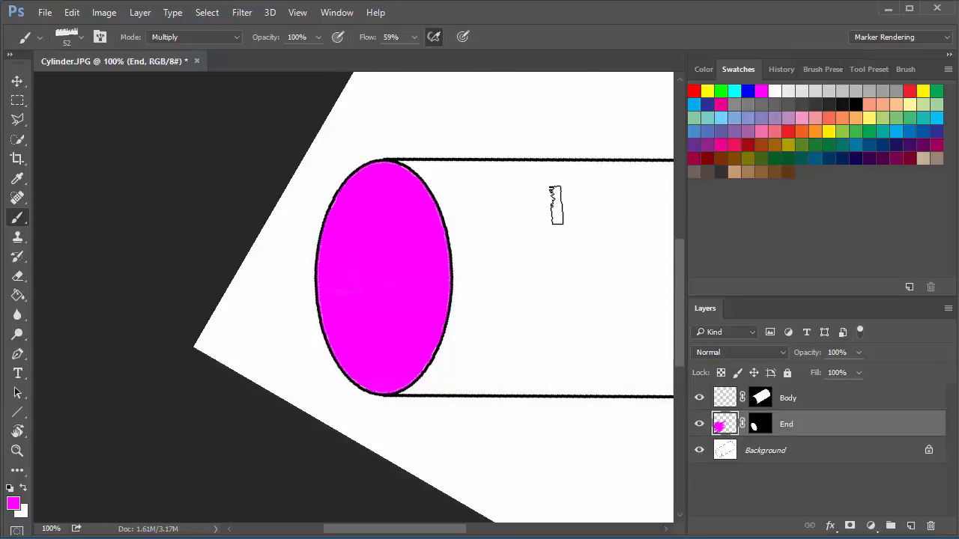
# Make the Body layer active and set the brush opacity to 90%.
pyautogui.click(787, 403)
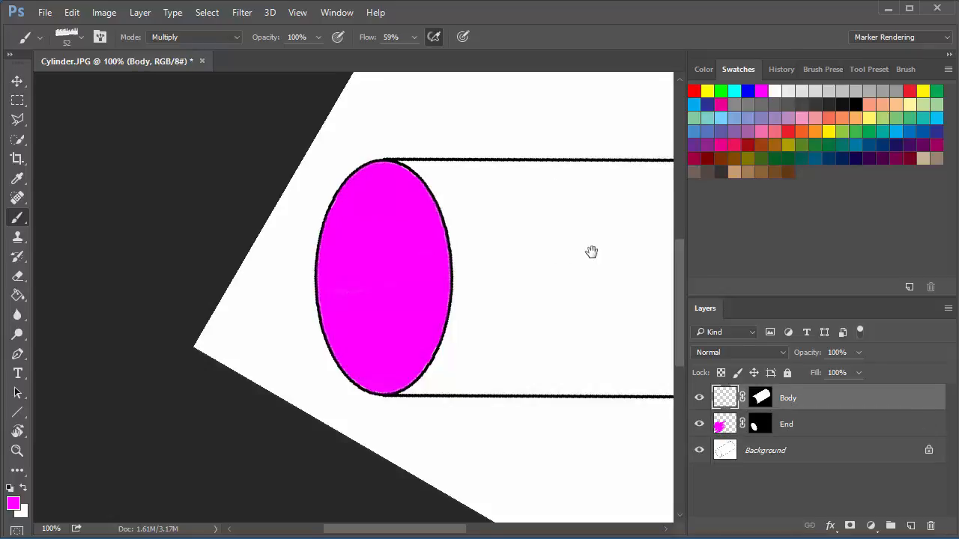
pyautogui.moveTo(591, 253)
pyautogui.mouseDown()
pyautogui.moveTo(323, 261)
pyautogui.moveTo(382, 259)
pyautogui.mouseUp()
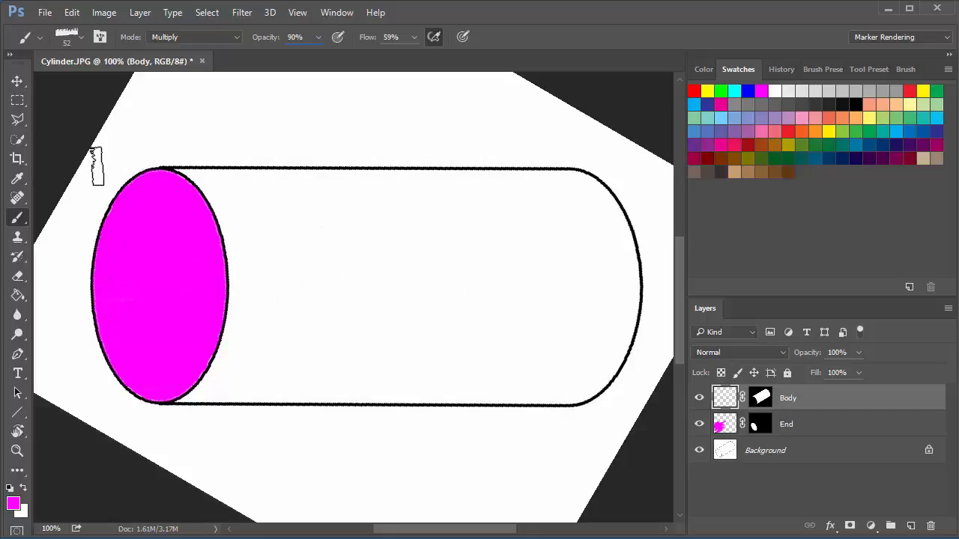
# Outline a thin lengthwise highlight strip on the upper part of the cylinder body with the Polygonal Lasso and invert the selection.
pyautogui.click(19, 121)
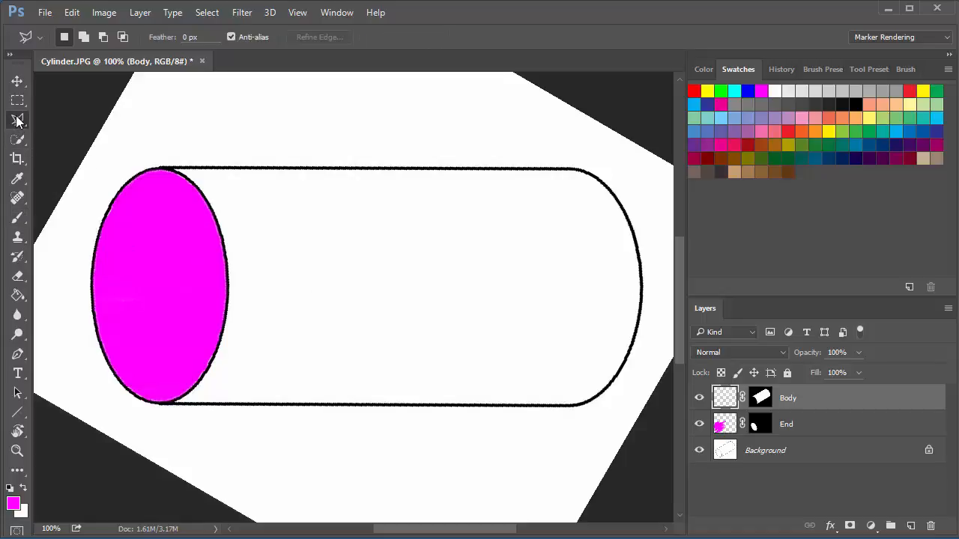
pyautogui.rightClick(18, 120)
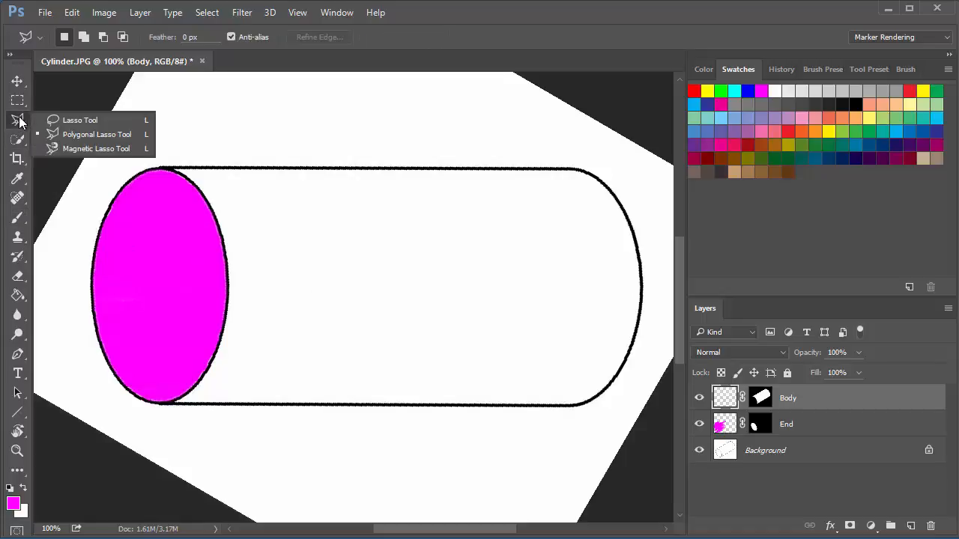
pyautogui.click(88, 134)
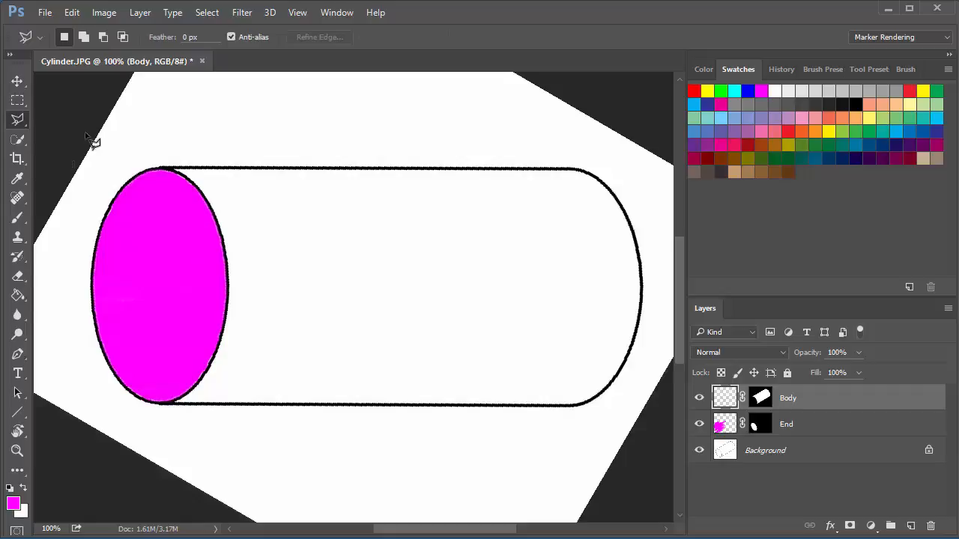
pyautogui.click(202, 233)
pyautogui.click(651, 230)
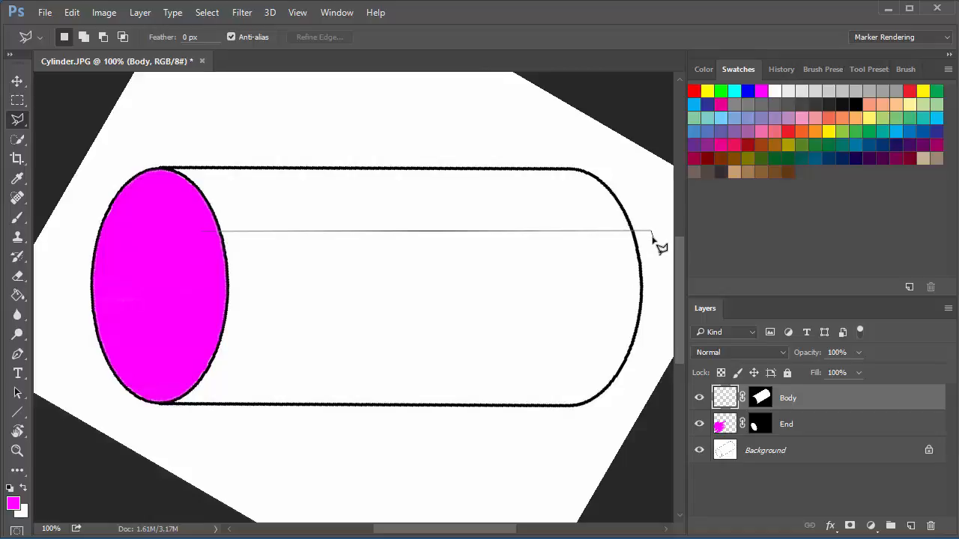
pyautogui.click(652, 238)
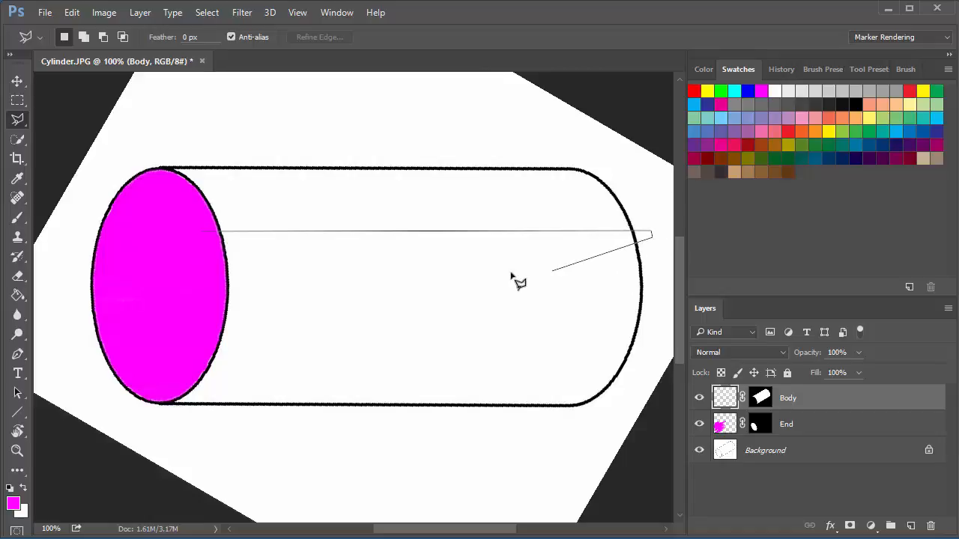
pyautogui.click(202, 236)
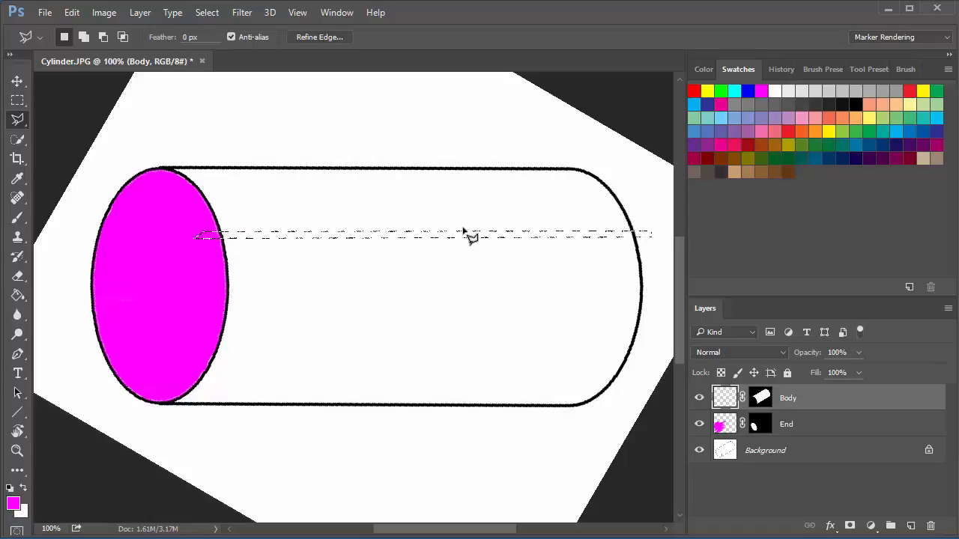
pyautogui.click(207, 12)
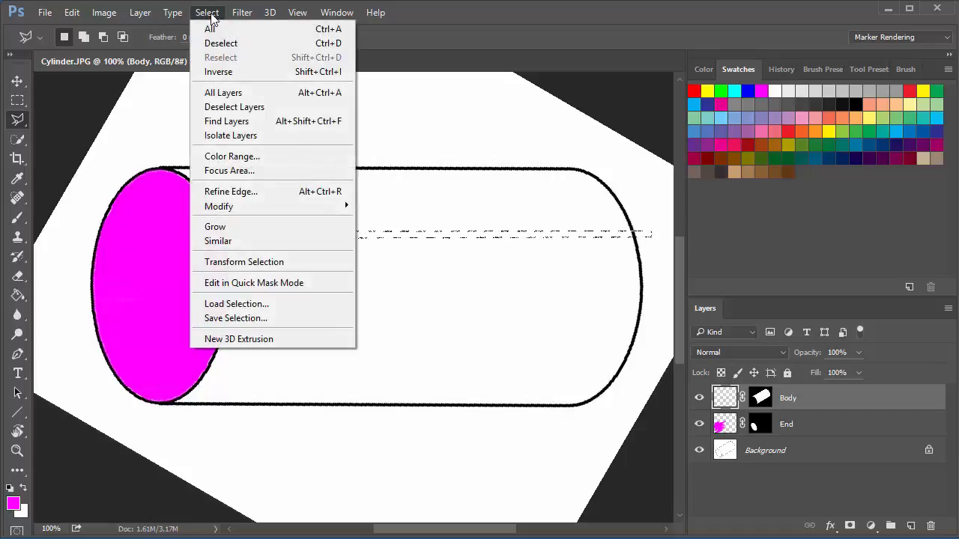
pyautogui.click(218, 72)
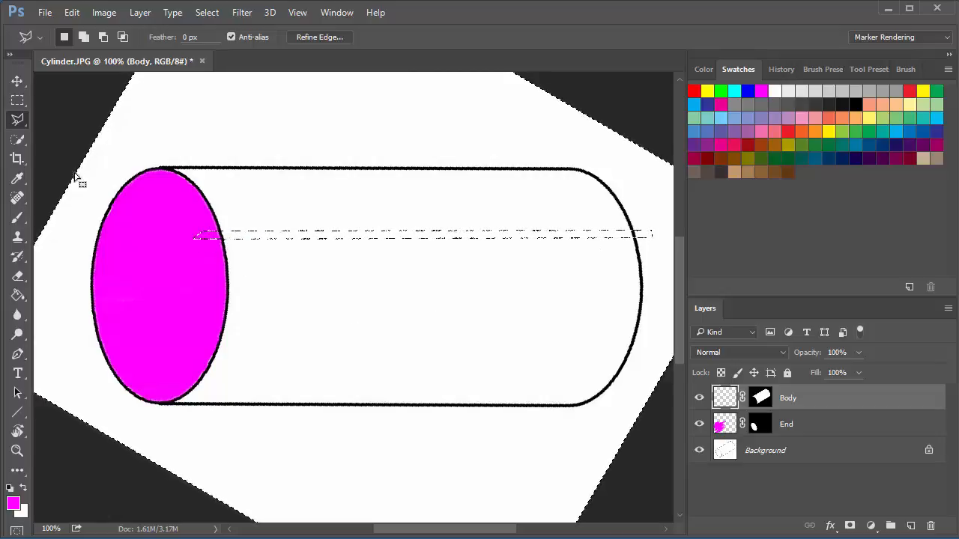
# Paint lengthwise magenta marker strokes over the upper half of the cylinder body, above and below the highlight strip.
pyautogui.click(18, 218)
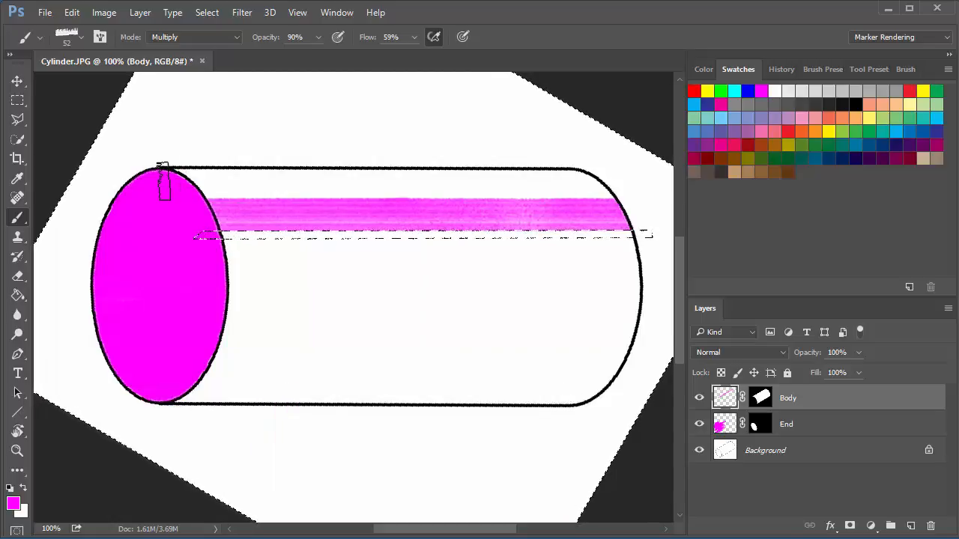
pyautogui.moveTo(164, 182); pyautogui.dragTo(653, 173)
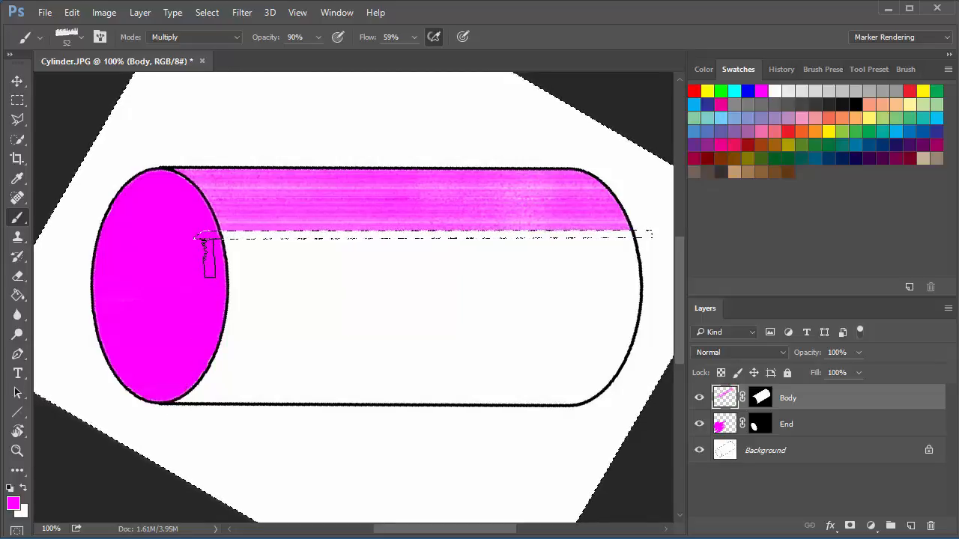
pyautogui.moveTo(209, 259)
pyautogui.mouseDown()
pyautogui.moveTo(370, 267)
pyautogui.moveTo(663, 243)
pyautogui.moveTo(520, 282)
pyautogui.mouseUp()
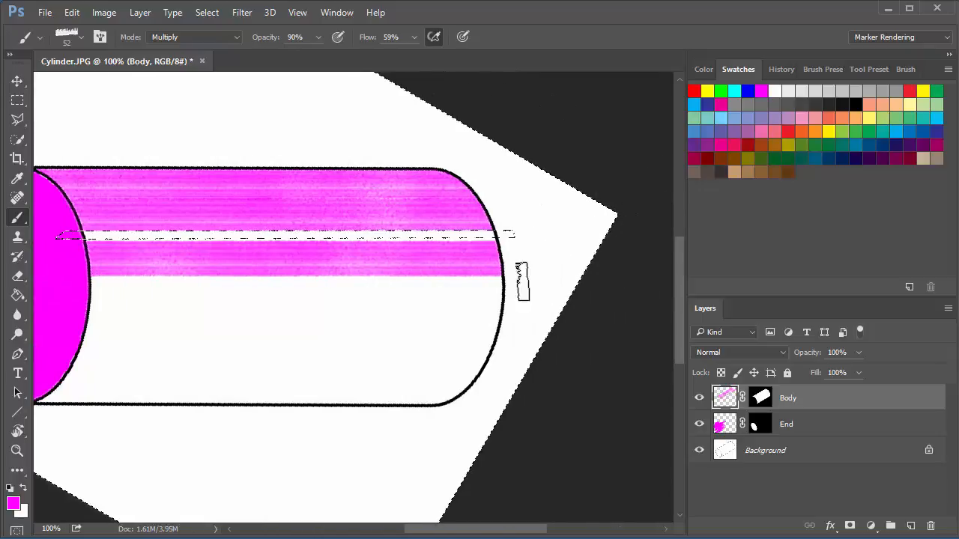
pyautogui.moveTo(312, 376); pyautogui.dragTo(441, 337)
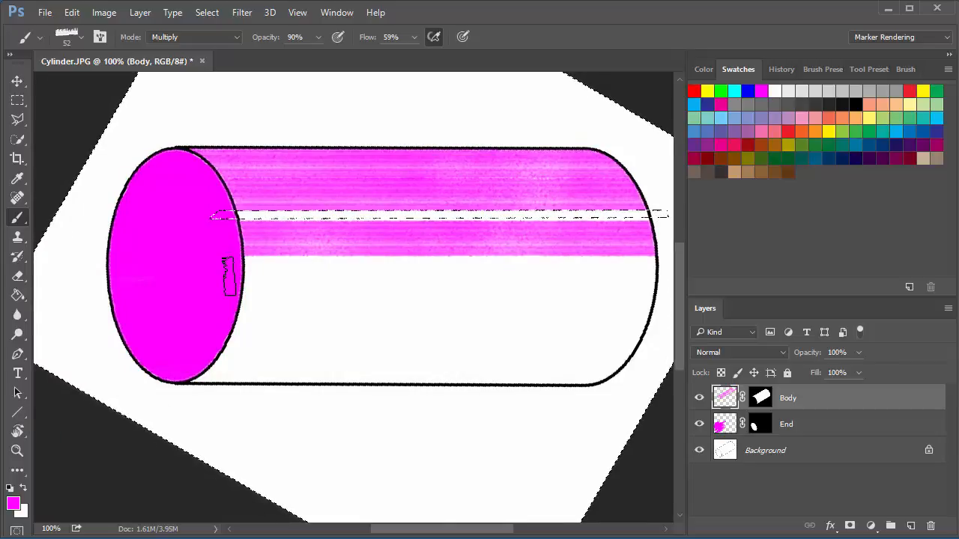
pyautogui.moveTo(229, 278); pyautogui.dragTo(674, 269)
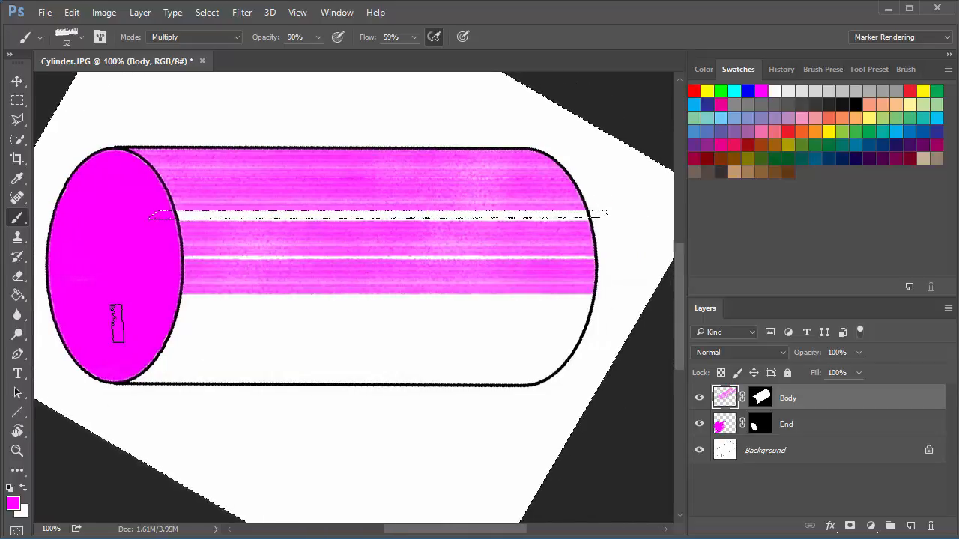
pyautogui.click(778, 69)
pyautogui.click(747, 250)
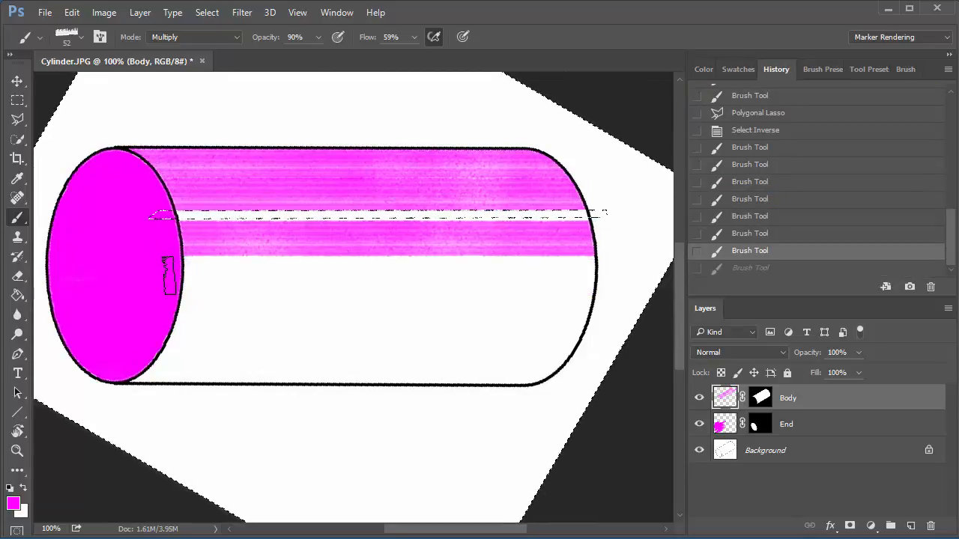
# Paint lengthwise magenta marker strokes over the lower half of the cylinder body, down to its bottom edge.
pyautogui.moveTo(169, 276); pyautogui.dragTo(634, 268)
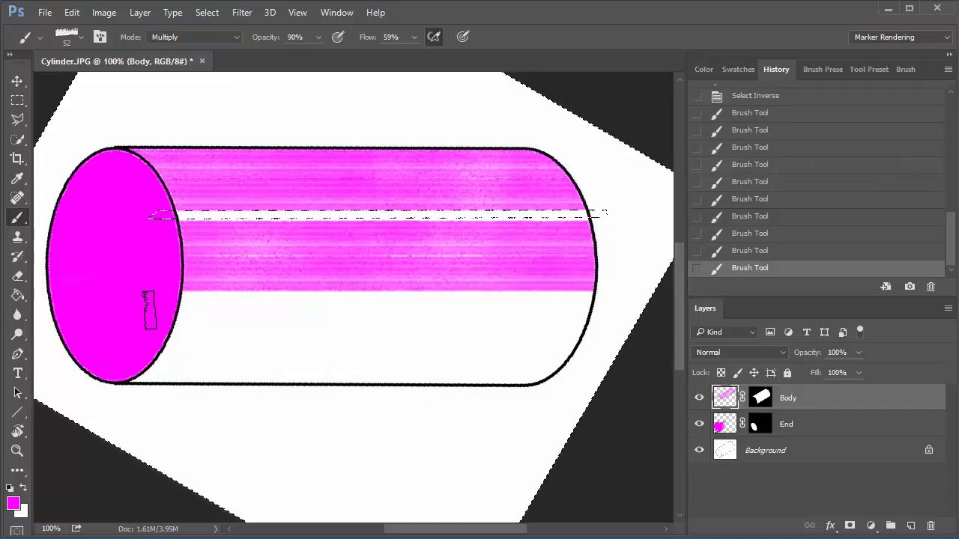
pyautogui.moveTo(160, 309)
pyautogui.mouseDown()
pyautogui.moveTo(384, 307)
pyautogui.moveTo(634, 330)
pyautogui.mouseUp()
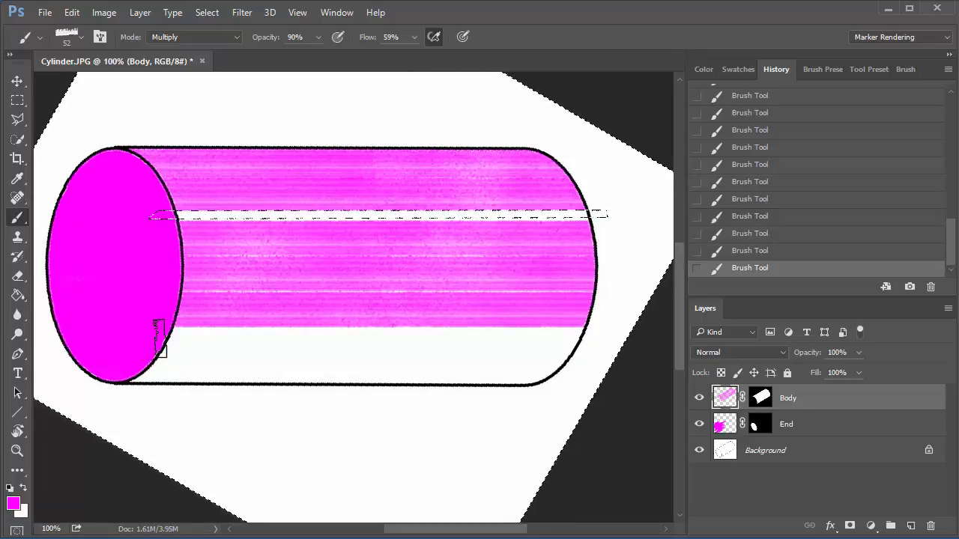
pyautogui.moveTo(159, 339); pyautogui.dragTo(592, 326)
pyautogui.hscroll(5, 98, 375)
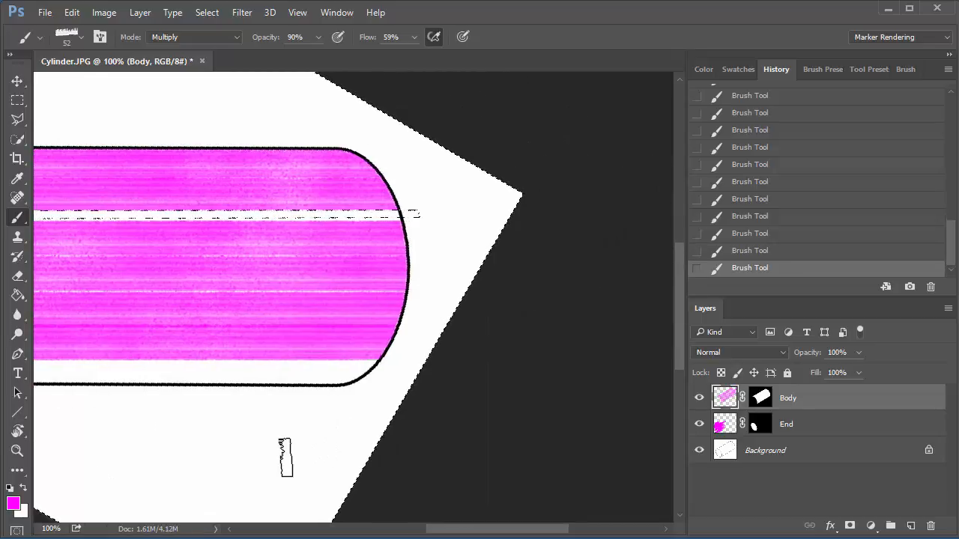
pyautogui.moveTo(286, 457); pyautogui.dragTo(450, 413)
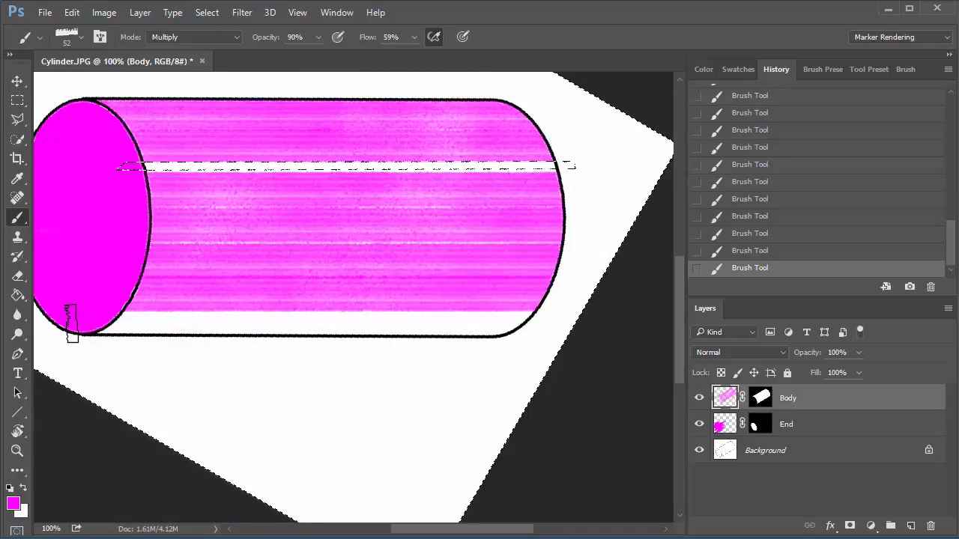
pyautogui.moveTo(71, 323)
pyautogui.mouseDown()
pyautogui.moveTo(303, 336)
pyautogui.moveTo(576, 300)
pyautogui.mouseUp()
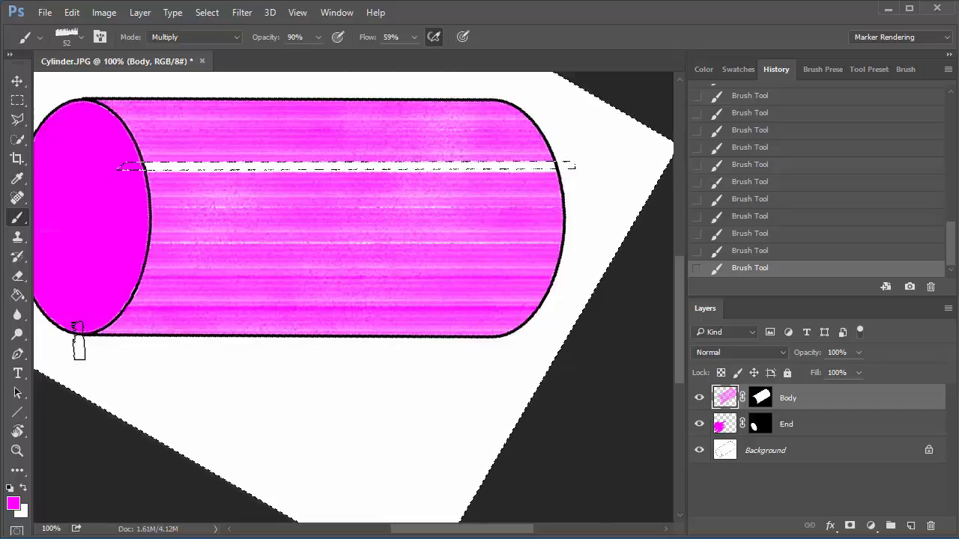
# Deepen the magenta along the bottom and top edges of the cylinder body with additional lengthwise marker strokes.
pyautogui.hscroll(5, 374, 339)
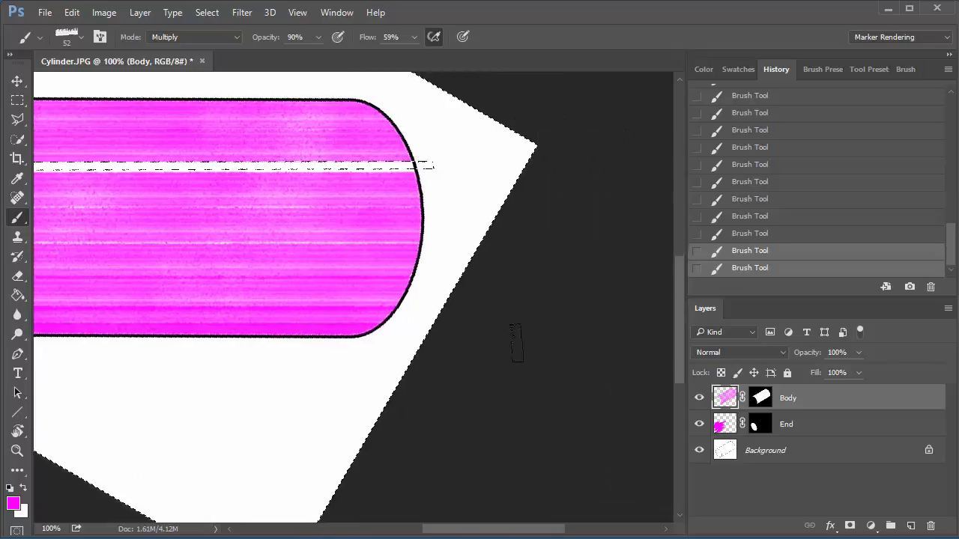
pyautogui.moveTo(191, 383); pyautogui.dragTo(367, 358)
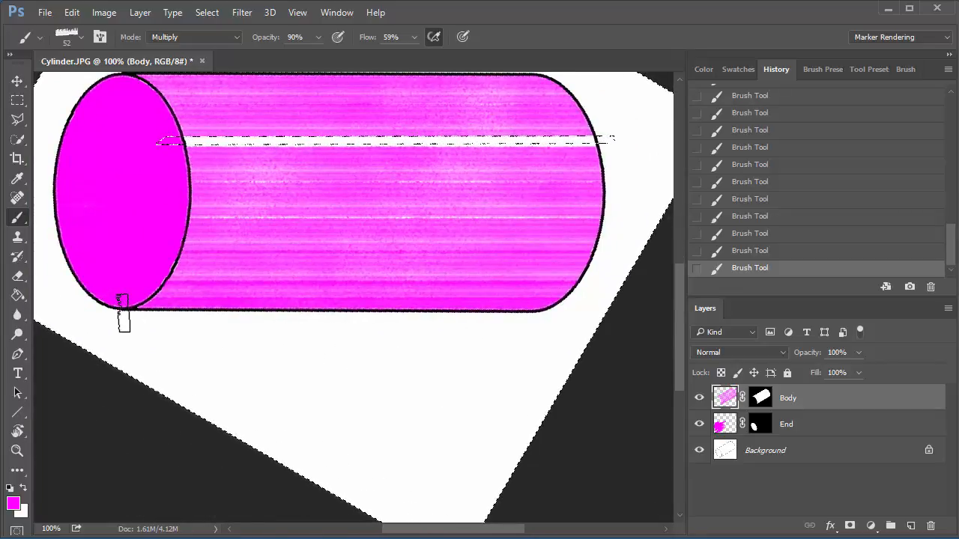
pyautogui.keyDown('shift'); pyautogui.click(165, 313); pyautogui.keyUp('shift')
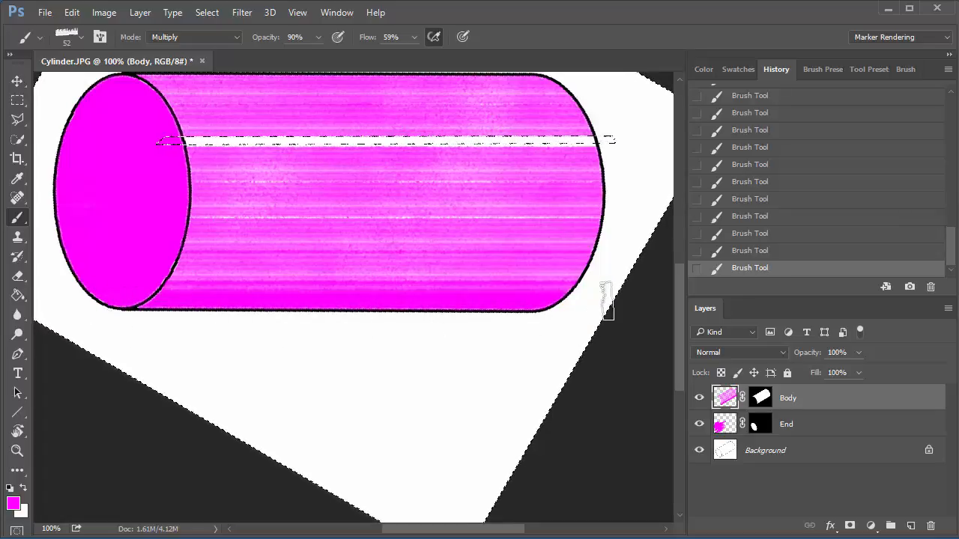
pyautogui.scroll(2, 229, 178)
pyautogui.scroll(2, 225, 175)
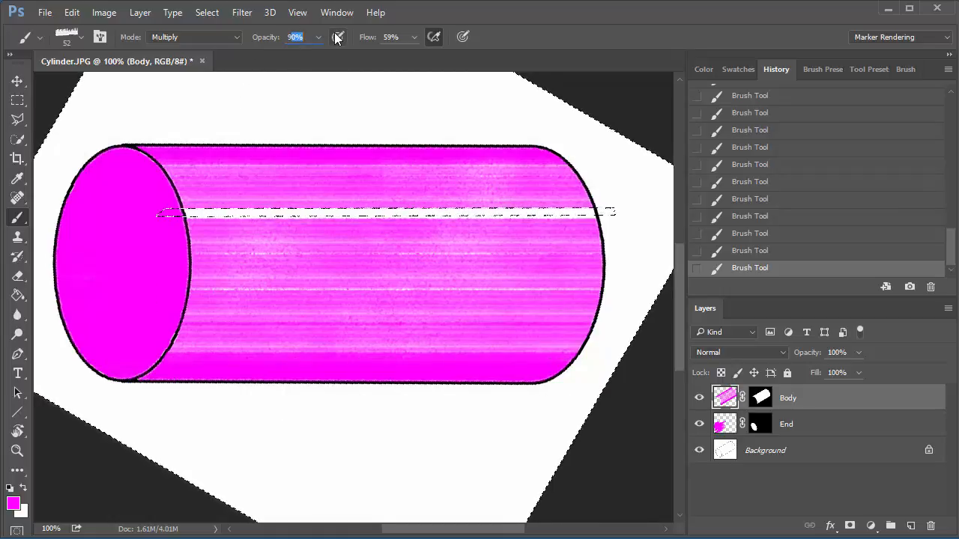
# Set the brush opacity to 60% and layer more lengthwise magenta strokes over the lower part of the cylinder body.
pyautogui.write('9')
pyautogui.press('Return')
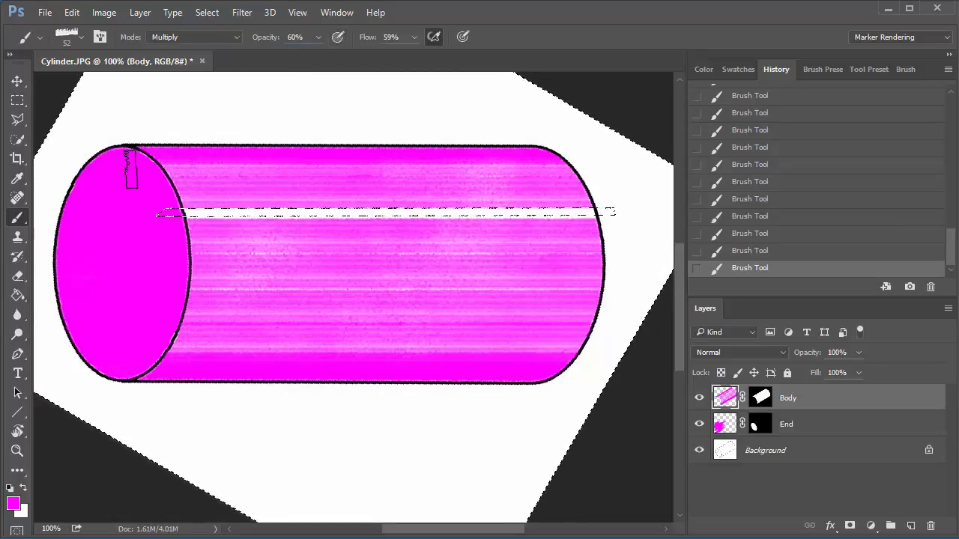
pyautogui.hscroll(1, 122, 310)
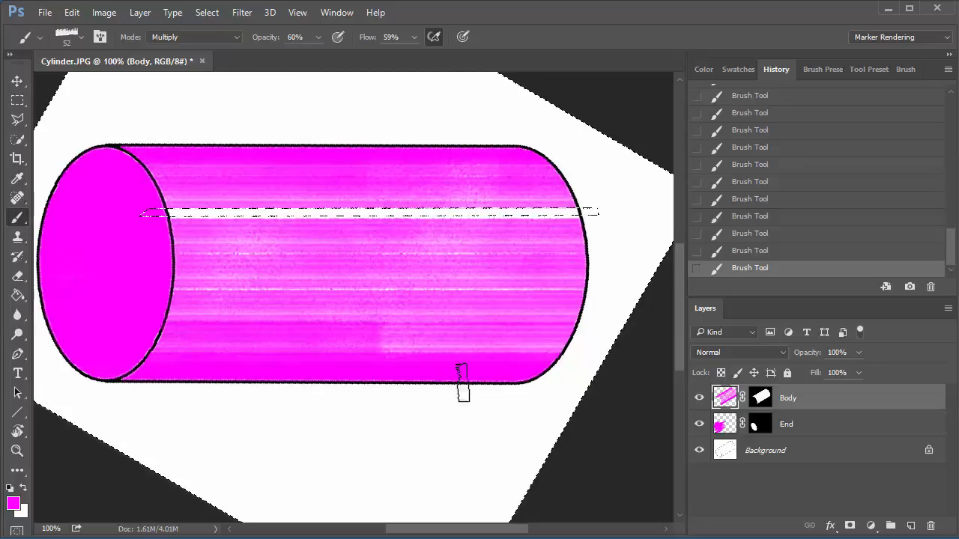
pyautogui.moveTo(463, 383); pyautogui.dragTo(569, 337)
pyautogui.moveTo(112, 336); pyautogui.dragTo(526, 284)
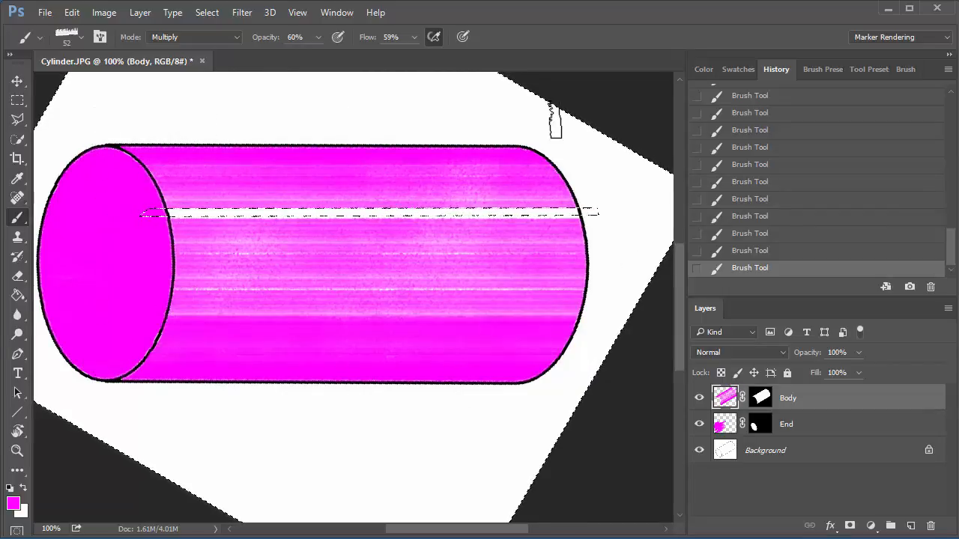
pyautogui.moveTo(99, 297); pyautogui.dragTo(581, 304)
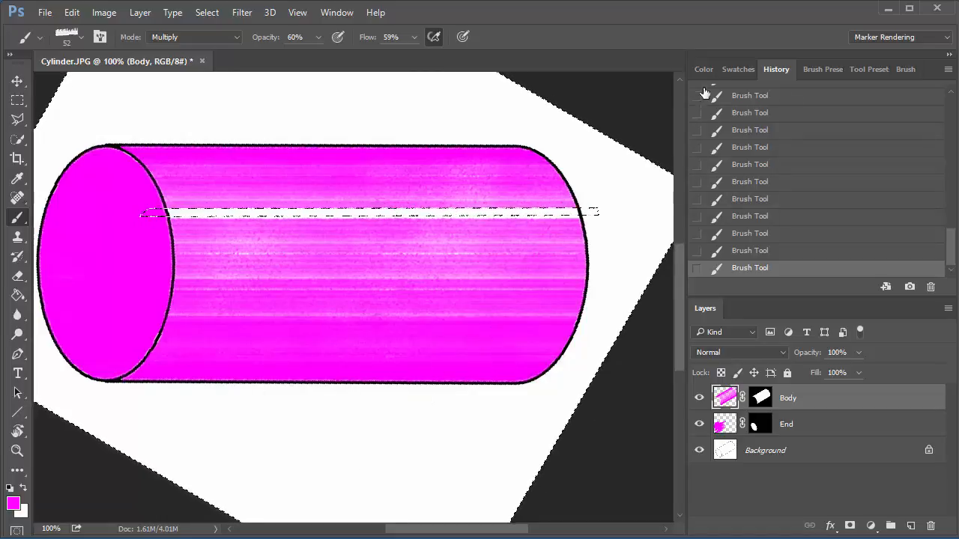
# Choose a dark purple foreground color and shade the top and bottom edges of the cylinder body with repeated lengthwise strokes.
pyautogui.click(705, 69)
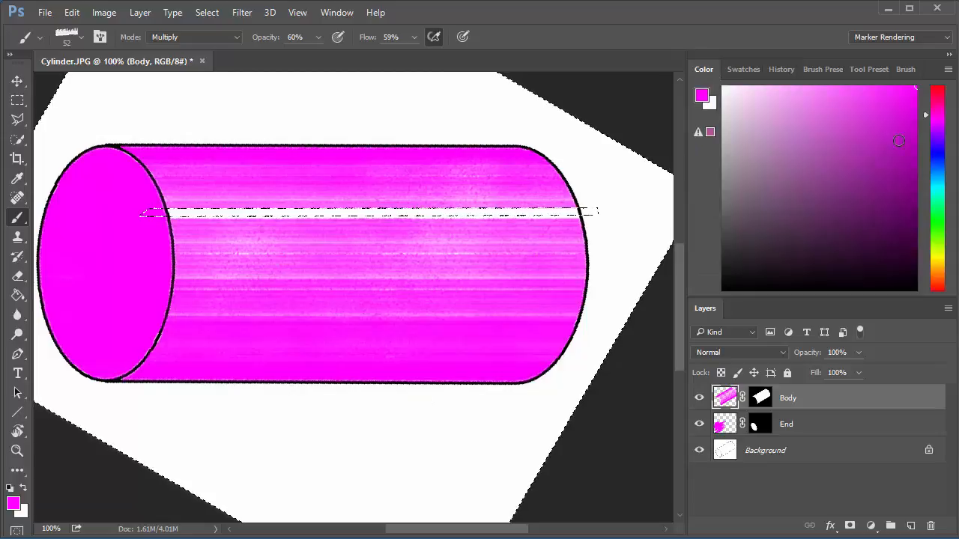
pyautogui.click(896, 148)
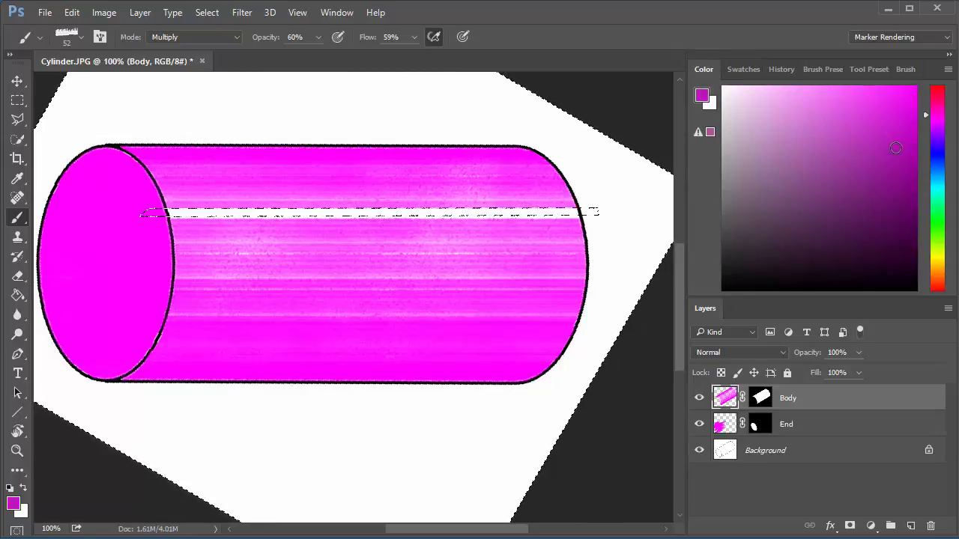
pyautogui.click(896, 181)
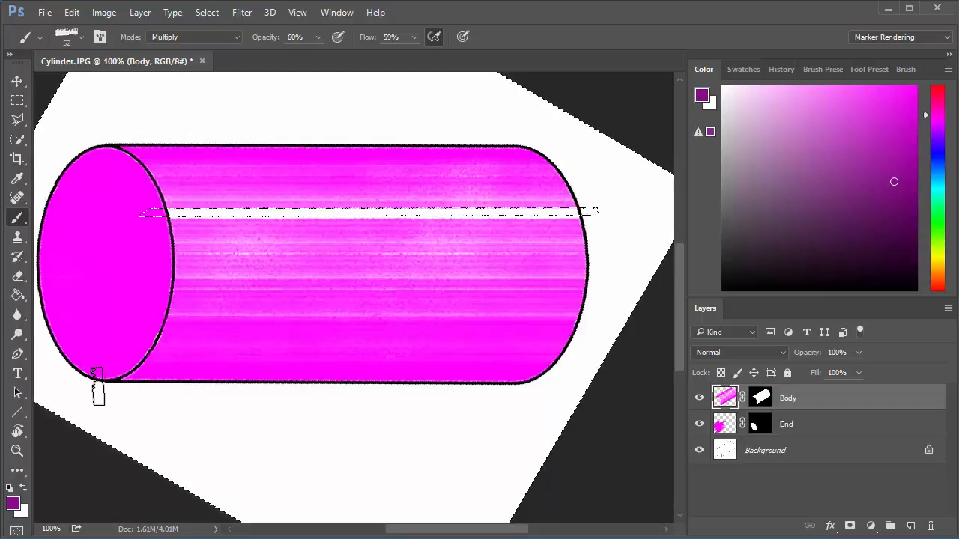
pyautogui.moveTo(99, 386); pyautogui.dragTo(523, 416)
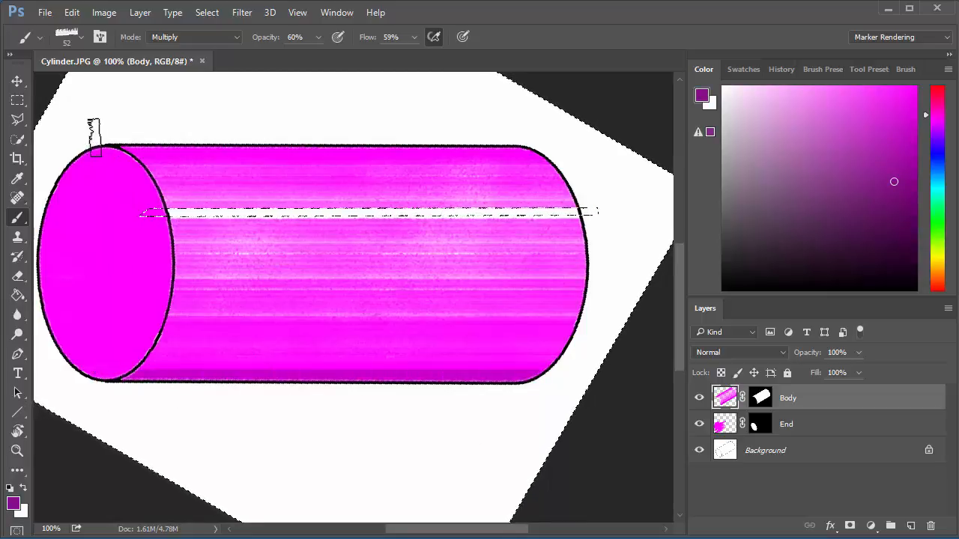
pyautogui.moveTo(94, 148); pyautogui.dragTo(538, 150)
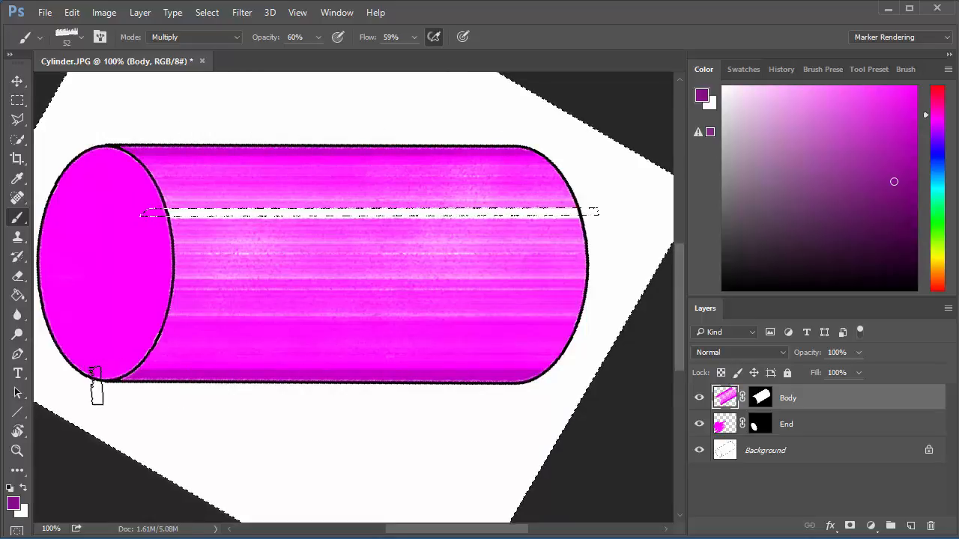
pyautogui.moveTo(95, 382)
pyautogui.mouseDown()
pyautogui.moveTo(425, 428)
pyautogui.moveTo(615, 431)
pyautogui.mouseUp()
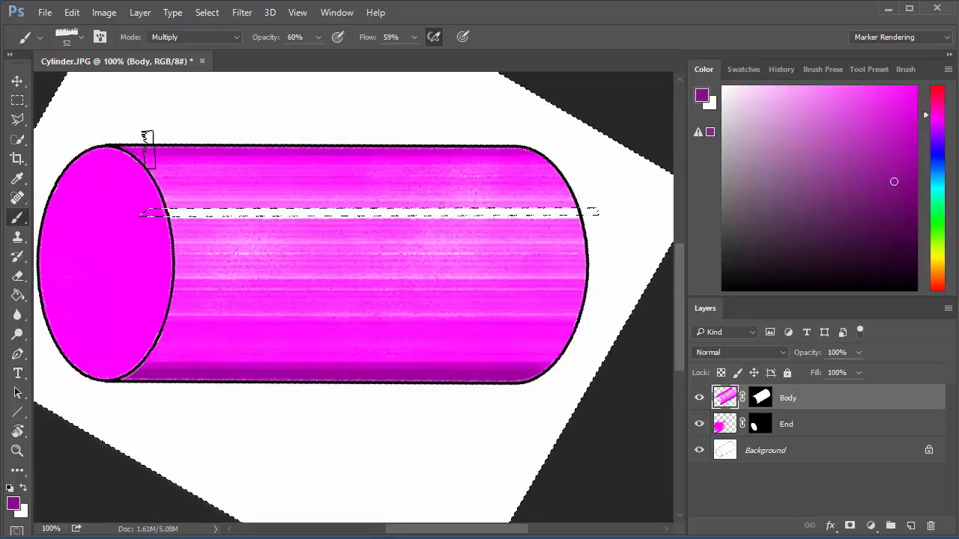
pyautogui.moveTo(95, 137); pyautogui.dragTo(541, 138)
pyautogui.moveTo(94, 375)
pyautogui.mouseDown()
pyautogui.moveTo(281, 381)
pyautogui.moveTo(595, 361)
pyautogui.mouseUp()
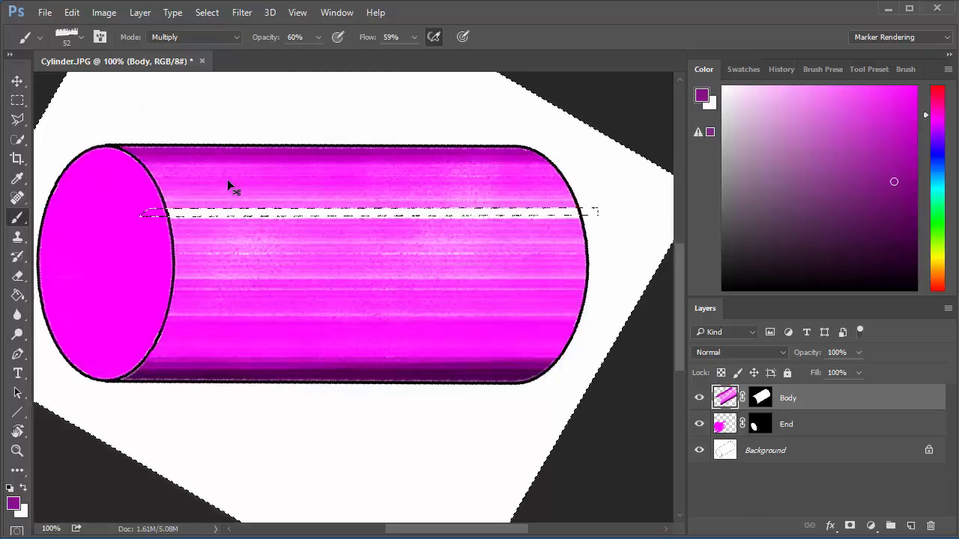
# Deselect the highlight selection and reset the canvas rotation.
pyautogui.hotkey('ctrl', 'd')
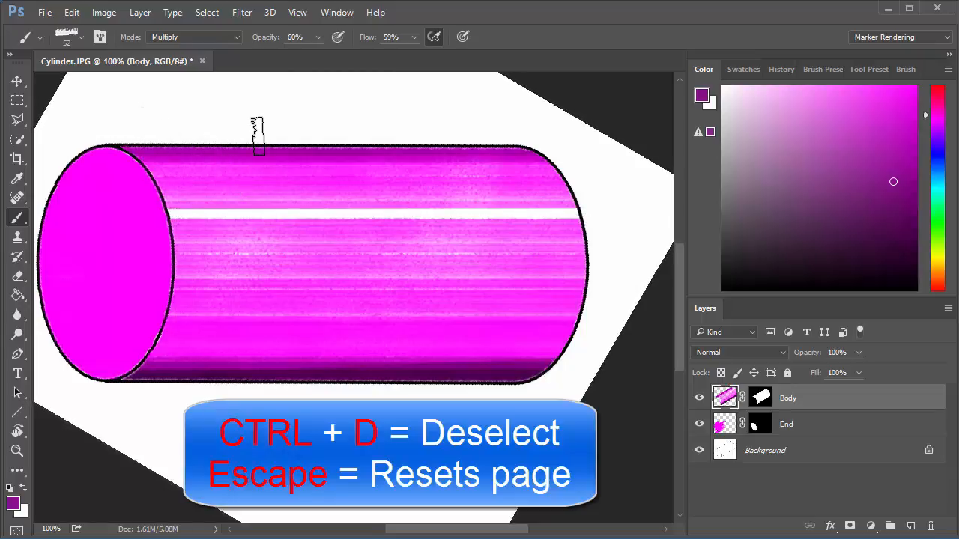
pyautogui.press('Escape')
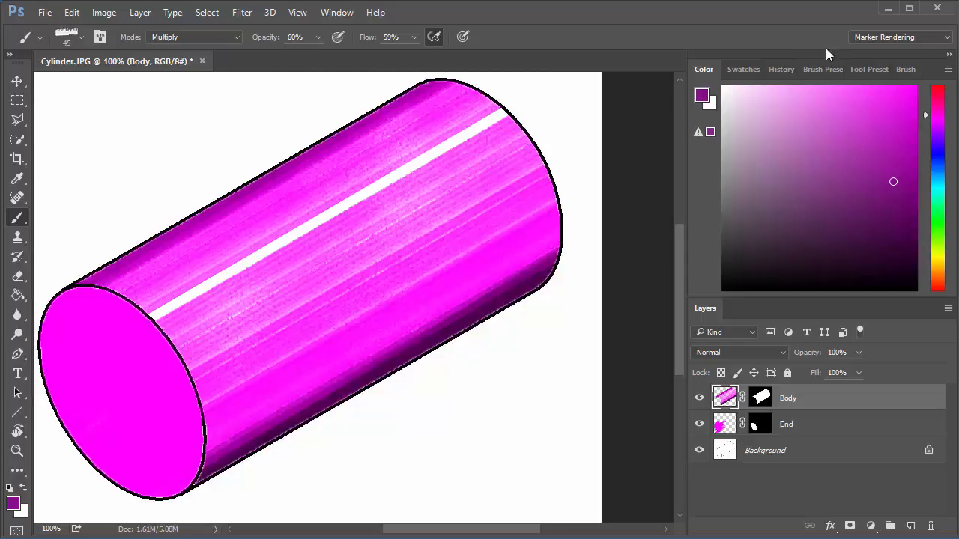
# Review the color swatches, brush presets, tool presets and brush tip settings.
pyautogui.click(866, 67)
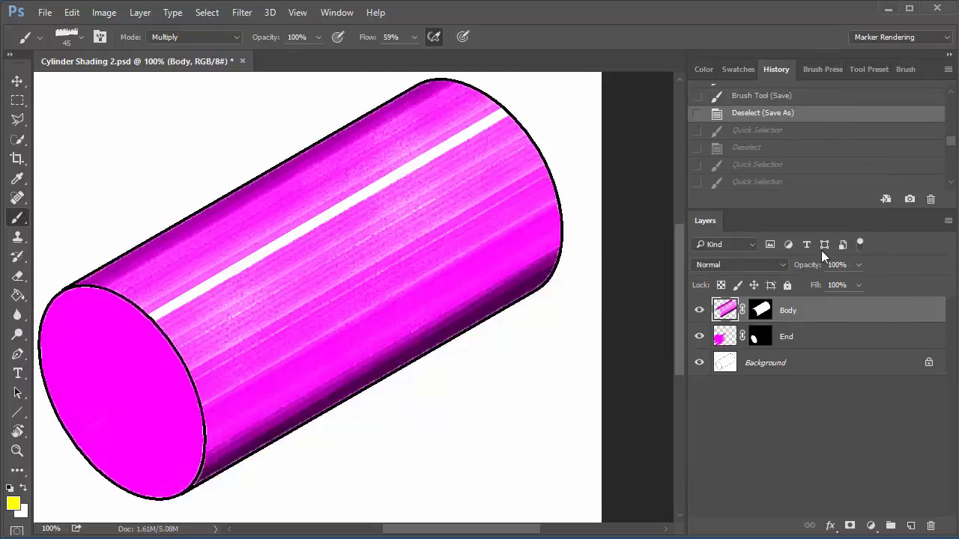
pyautogui.click(736, 70)
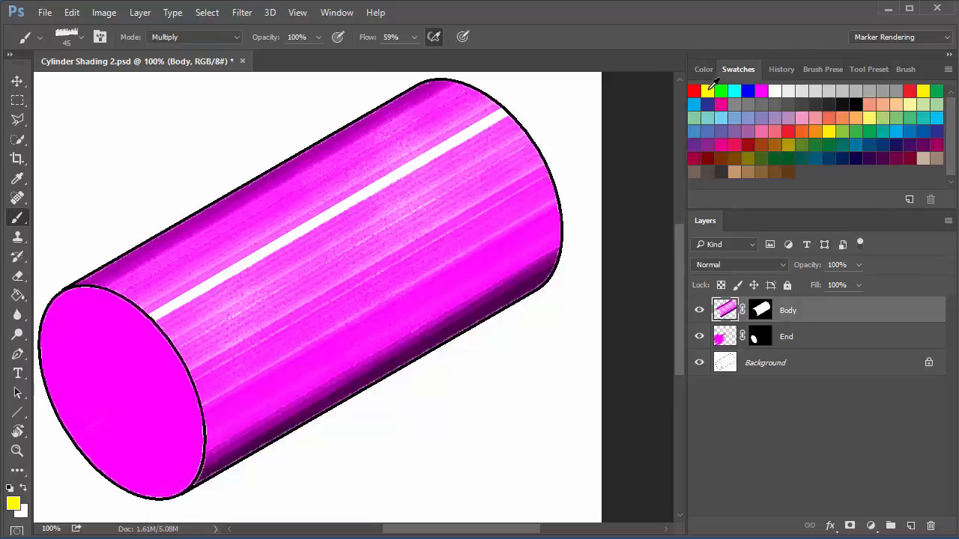
pyautogui.click(810, 70)
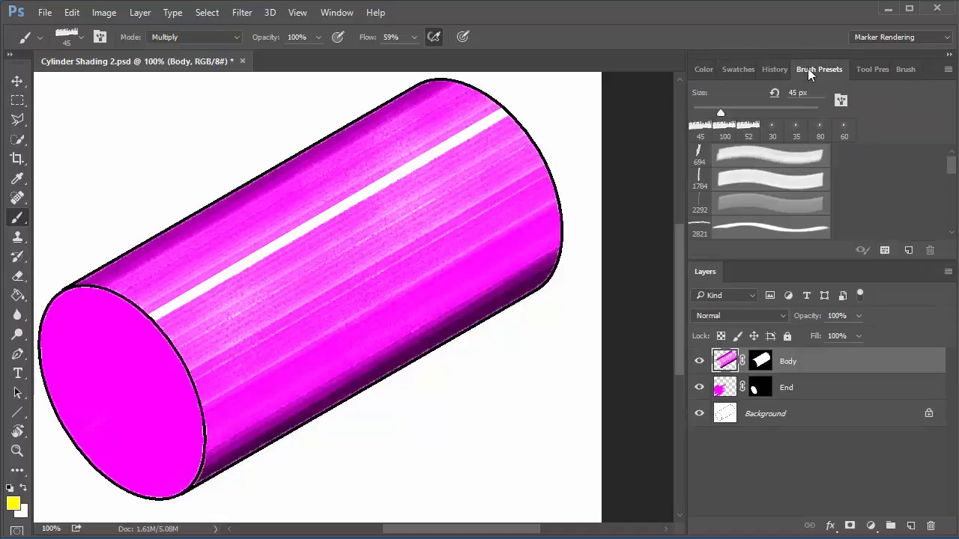
pyautogui.click(872, 69)
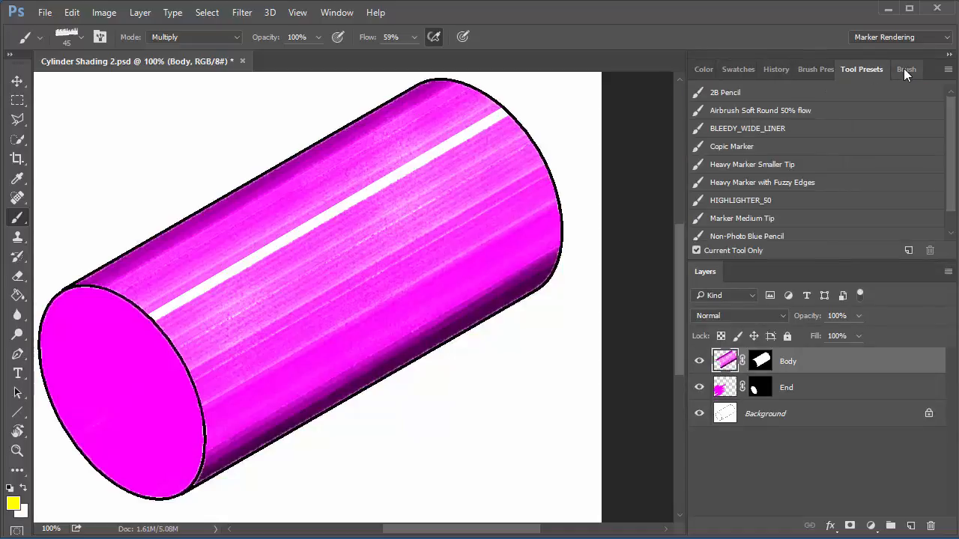
pyautogui.click(903, 68)
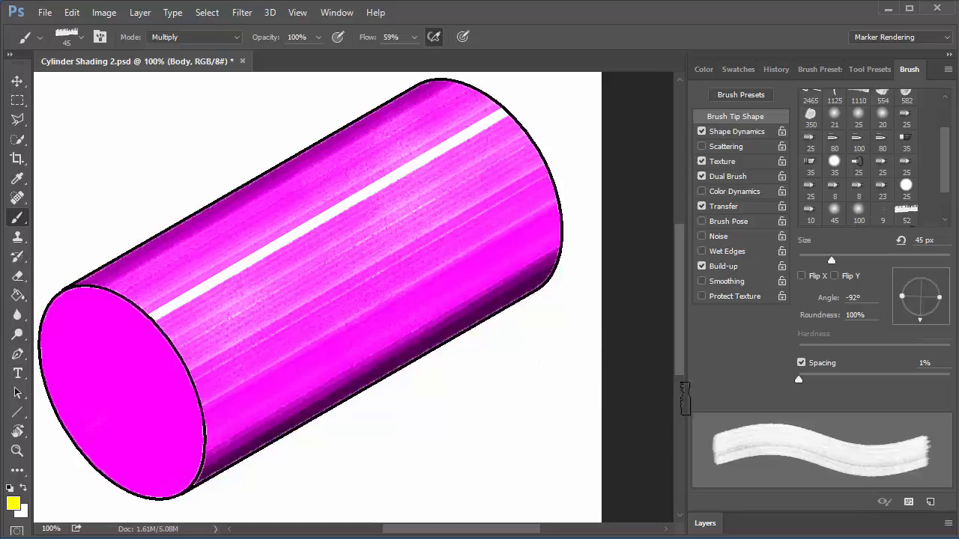
# Try the marker brush tip at an angle of -177° and return it to -93°.
pyautogui.moveTo(921, 323); pyautogui.dragTo(897, 298)
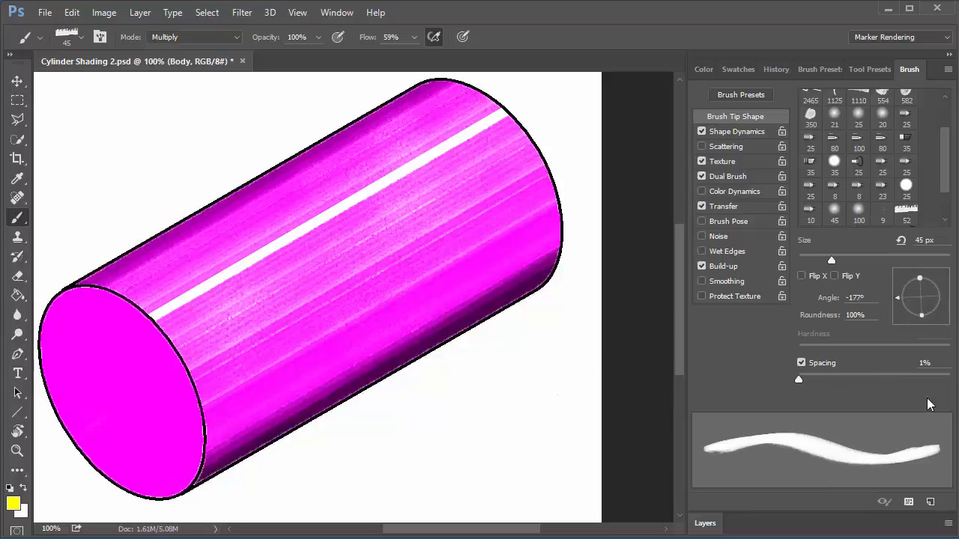
pyautogui.moveTo(899, 312)
pyautogui.mouseDown()
pyautogui.moveTo(936, 329)
pyautogui.moveTo(921, 322)
pyautogui.mouseUp()
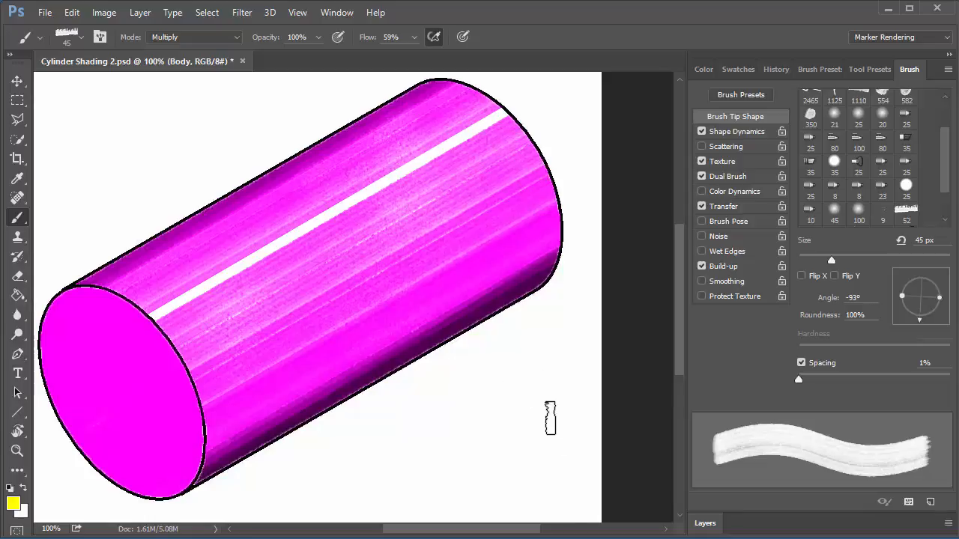
# Make the Background layer active and hide the End and Body layers.
pyautogui.click(705, 524)
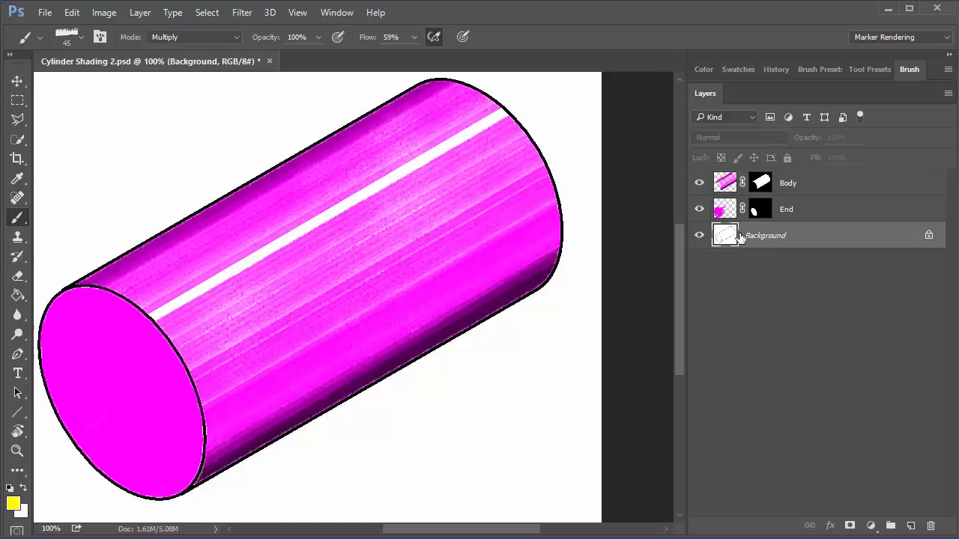
pyautogui.click(700, 209)
pyautogui.click(699, 183)
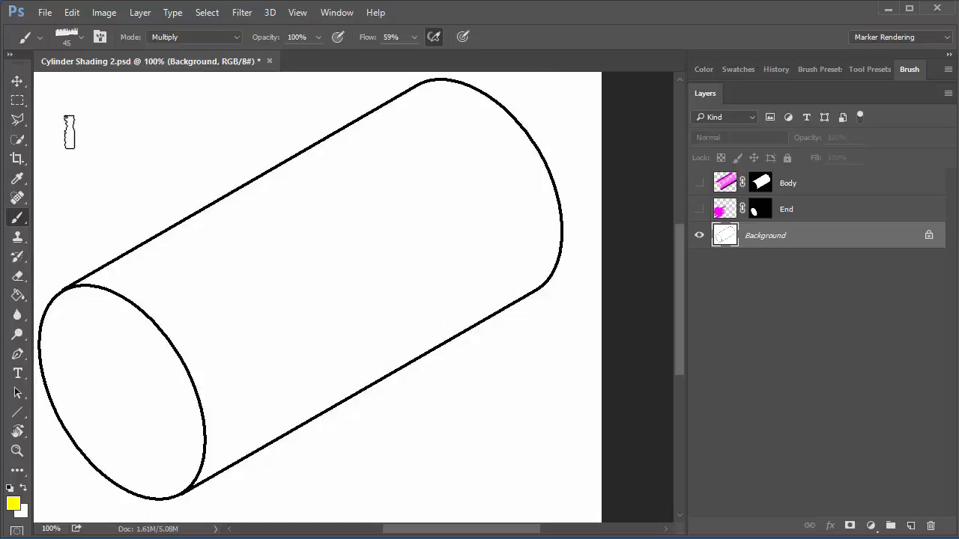
# Select the white area surrounding the cylinder with Quick Selection and add a new layer masked to that selection.
pyautogui.click(18, 140)
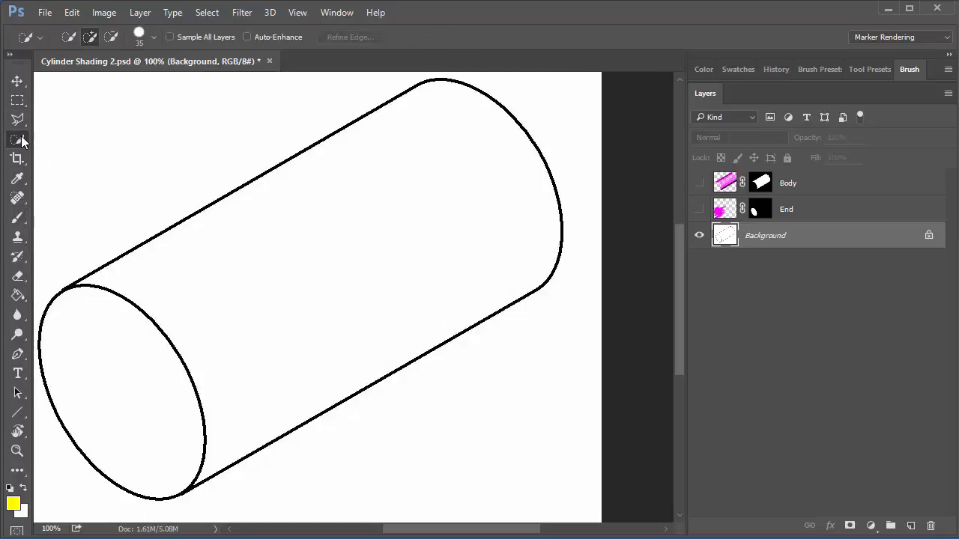
pyautogui.moveTo(55, 149)
pyautogui.mouseDown()
pyautogui.moveTo(167, 112)
pyautogui.moveTo(494, 97)
pyautogui.moveTo(511, 78)
pyautogui.moveTo(585, 132)
pyautogui.mouseUp()
pyautogui.moveTo(614, 274)
pyautogui.mouseDown()
pyautogui.moveTo(586, 332)
pyautogui.moveTo(490, 413)
pyautogui.moveTo(430, 444)
pyautogui.moveTo(331, 459)
pyautogui.moveTo(174, 506)
pyautogui.moveTo(47, 477)
pyautogui.mouseUp()
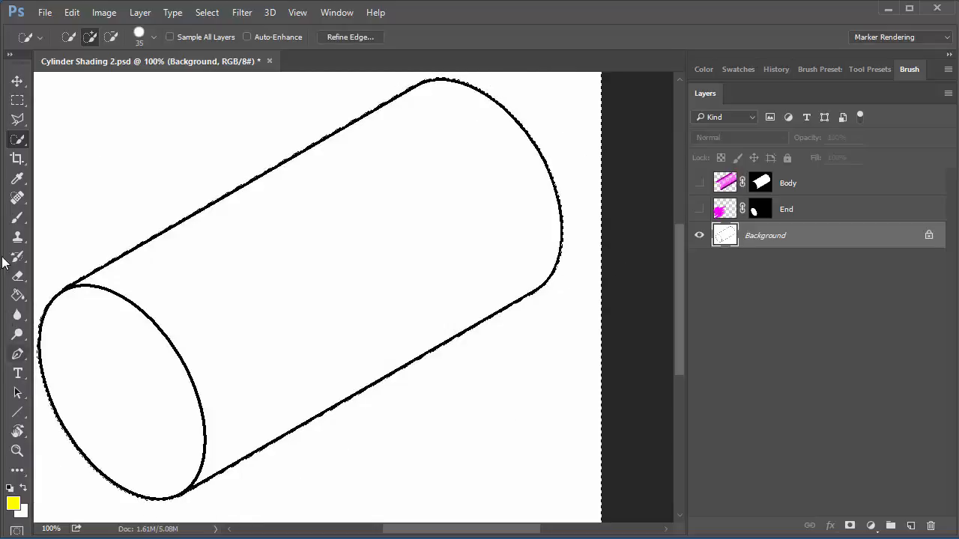
pyautogui.click(910, 527)
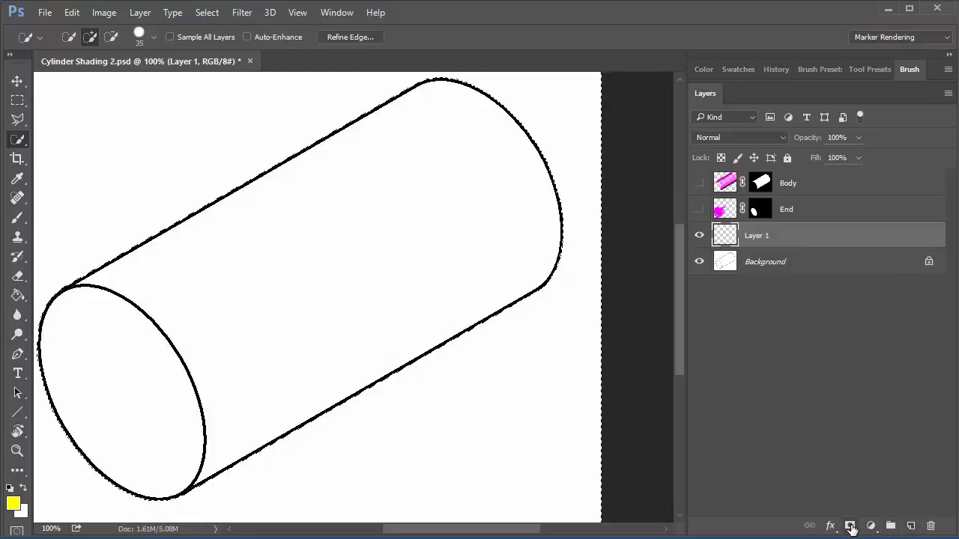
pyautogui.click(851, 526)
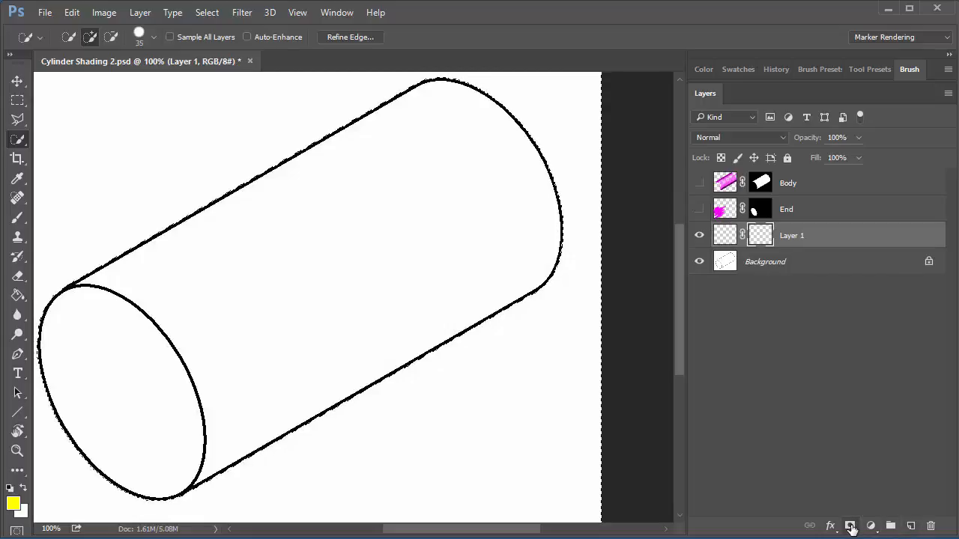
# Paint separate yellow marker strokes on Layer 1 outward from both long sides of the cylinder with the 45 px Multiply brush.
pyautogui.click(726, 237)
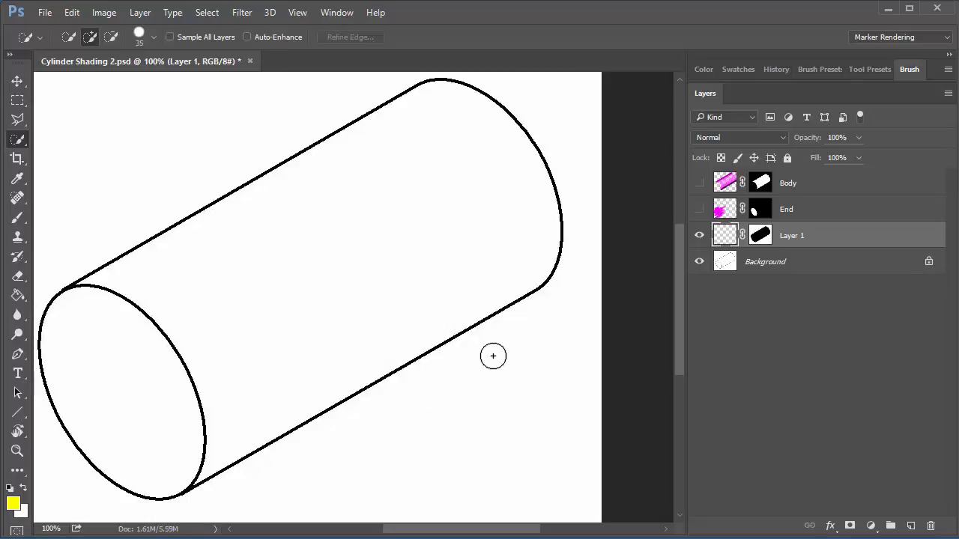
pyautogui.press('r')
pyautogui.moveTo(514, 407); pyautogui.dragTo(543, 214)
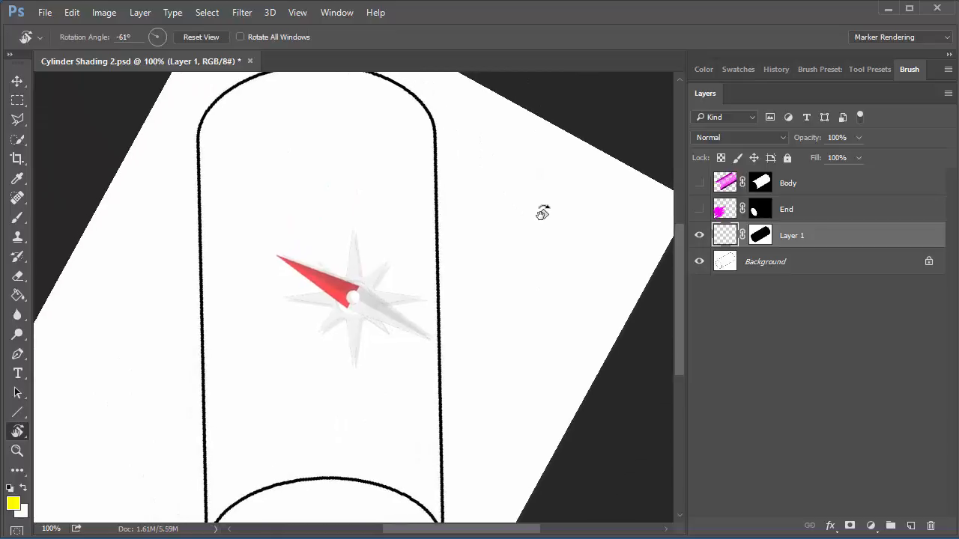
pyautogui.press('w')
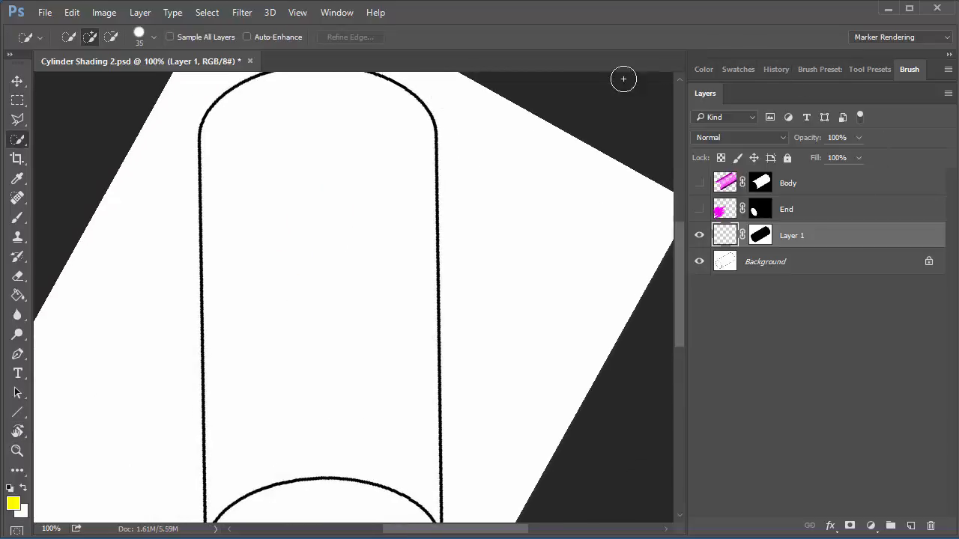
pyautogui.click(18, 218)
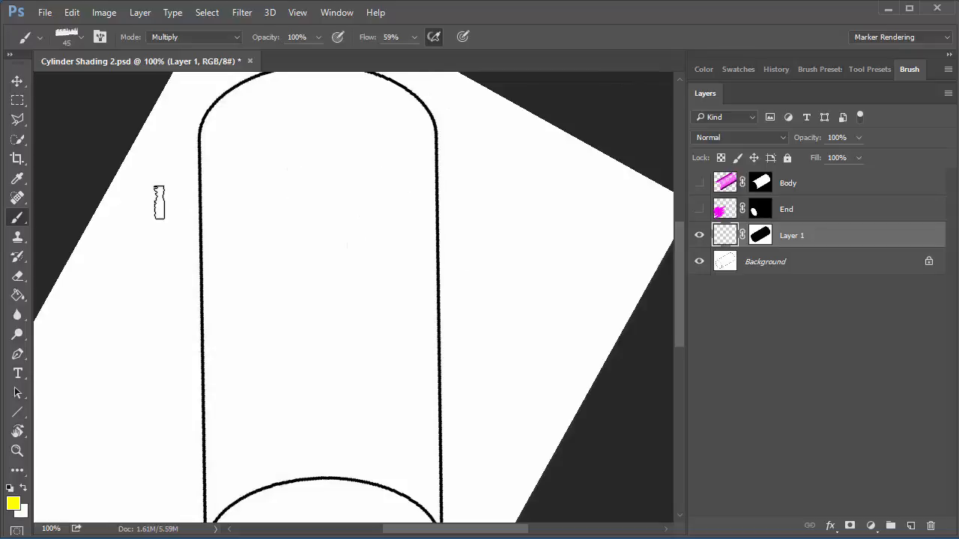
pyautogui.moveTo(145, 212); pyautogui.dragTo(193, 214)
pyautogui.moveTo(443, 239); pyautogui.dragTo(525, 238)
pyautogui.moveTo(81, 239); pyautogui.dragTo(196, 250)
pyautogui.moveTo(443, 272); pyautogui.dragTo(477, 272)
pyautogui.moveTo(113, 276); pyautogui.dragTo(200, 277)
pyautogui.moveTo(442, 307); pyautogui.dragTo(492, 311)
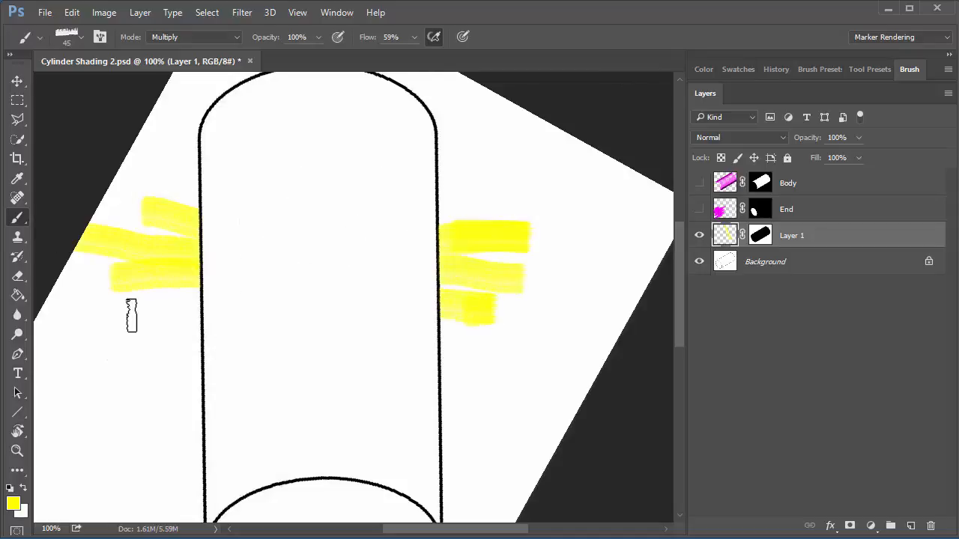
pyautogui.moveTo(130, 315); pyautogui.dragTo(200, 316)
pyautogui.moveTo(118, 351); pyautogui.dragTo(199, 349)
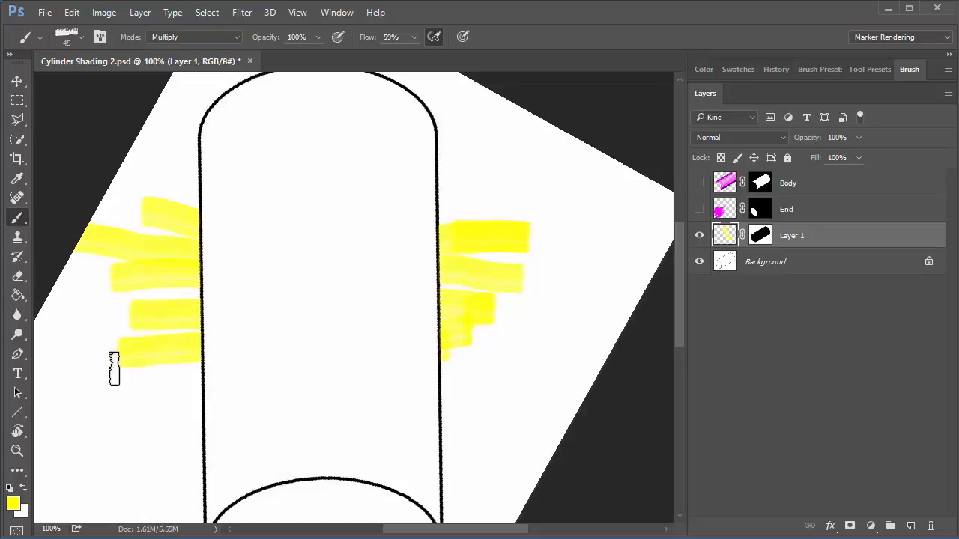
pyautogui.moveTo(109, 371); pyautogui.dragTo(201, 374)
pyautogui.moveTo(447, 382); pyautogui.dragTo(483, 375)
pyautogui.moveTo(137, 397); pyautogui.dragTo(198, 399)
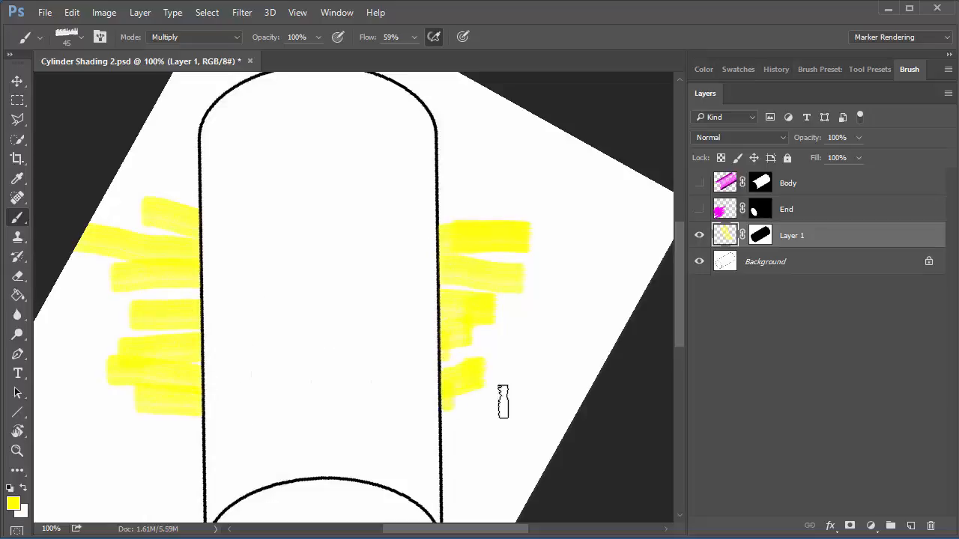
pyautogui.moveTo(503, 401); pyautogui.dragTo(447, 401)
pyautogui.moveTo(120, 428); pyautogui.dragTo(201, 427)
pyautogui.moveTo(447, 439); pyautogui.dragTo(514, 441)
pyautogui.moveTo(120, 470); pyautogui.dragTo(202, 466)
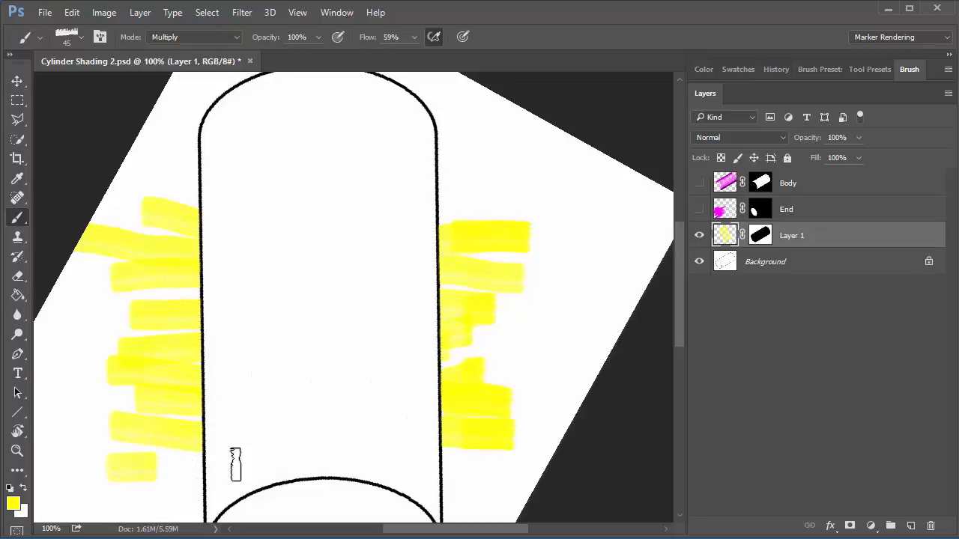
pyautogui.moveTo(146, 497); pyautogui.dragTo(201, 497)
pyautogui.moveTo(445, 470); pyautogui.dragTo(465, 469)
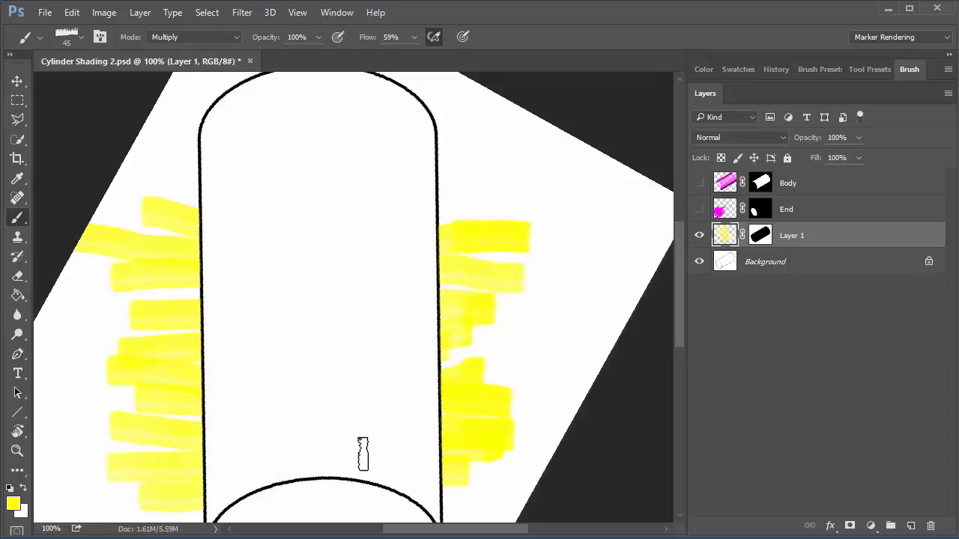
# Add yellow strokes beside the cylinder's near end and fill gaps between the existing strokes along its sides.
pyautogui.moveTo(359, 422)
pyautogui.mouseDown()
pyautogui.moveTo(363, 319)
pyautogui.moveTo(379, 267)
pyautogui.mouseUp()
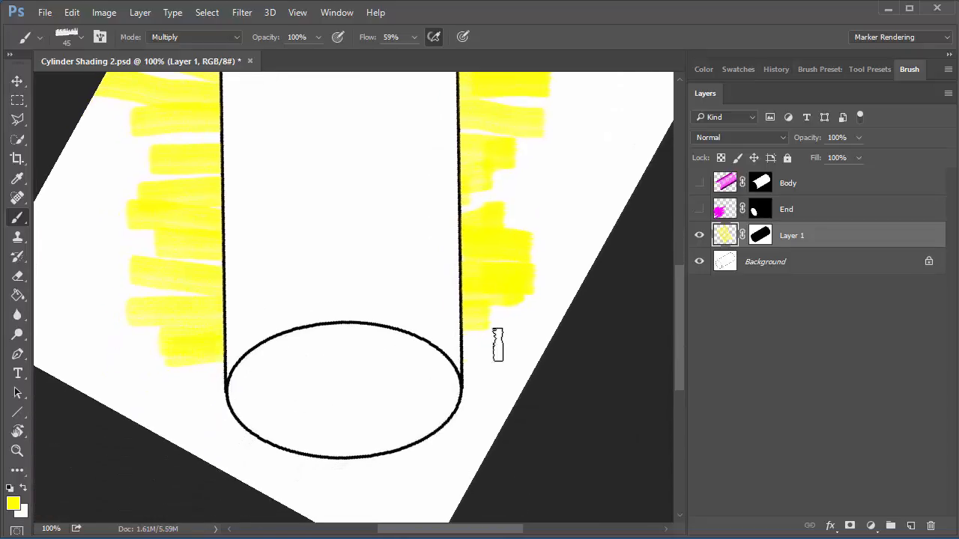
pyautogui.moveTo(469, 346); pyautogui.dragTo(522, 330)
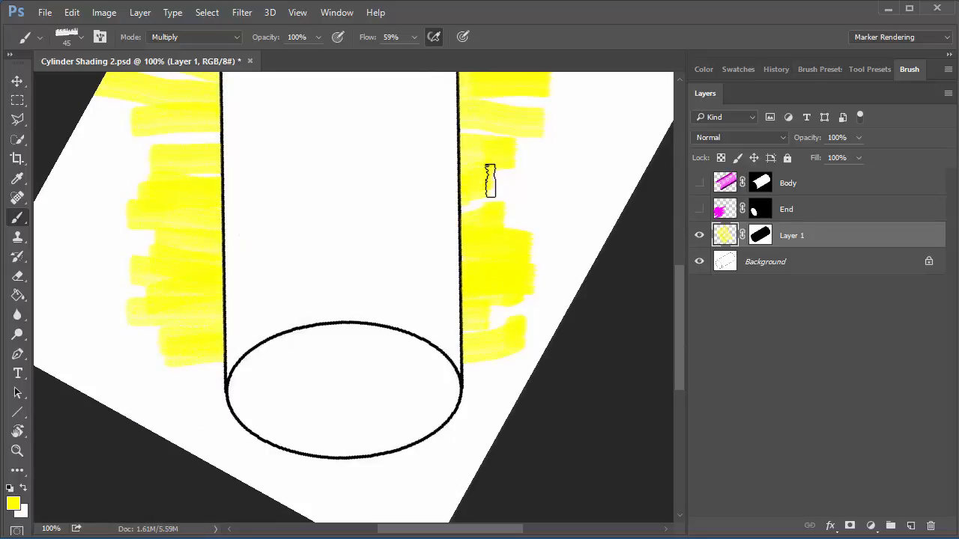
pyautogui.moveTo(460, 204); pyautogui.dragTo(539, 203)
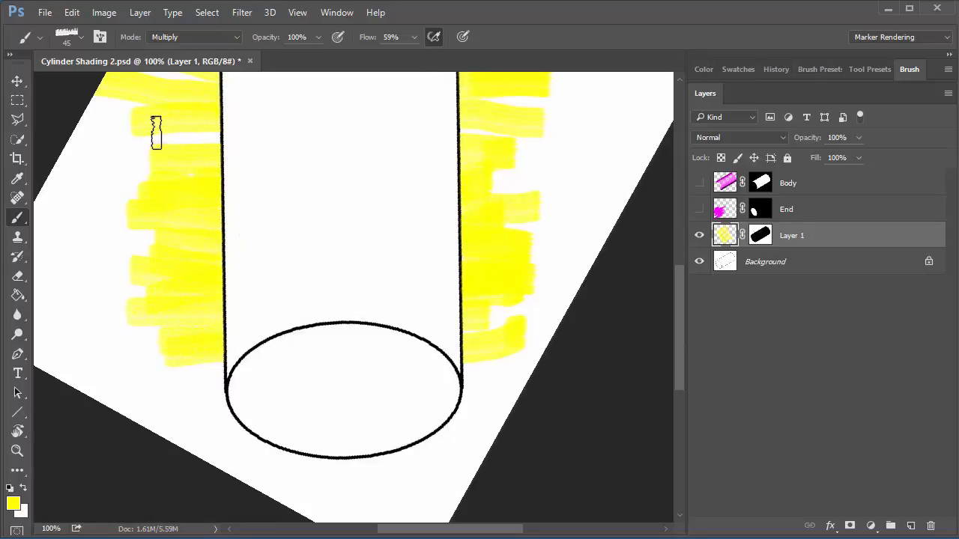
# Extend the yellow marker strokes on both sides toward the cylinder's far end.
pyautogui.moveTo(370, 161); pyautogui.dragTo(398, 376)
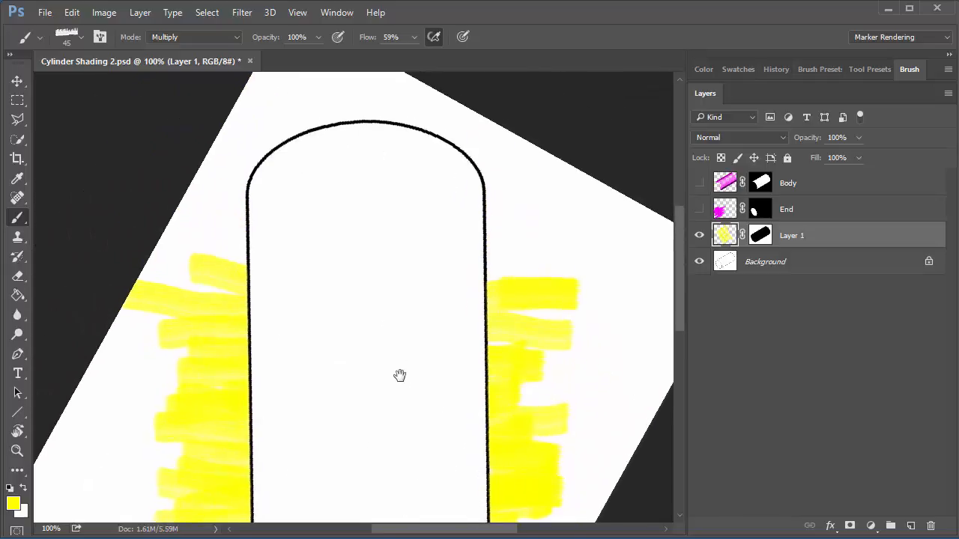
pyautogui.moveTo(207, 249); pyautogui.dragTo(266, 252)
pyautogui.moveTo(486, 233); pyautogui.dragTo(537, 231)
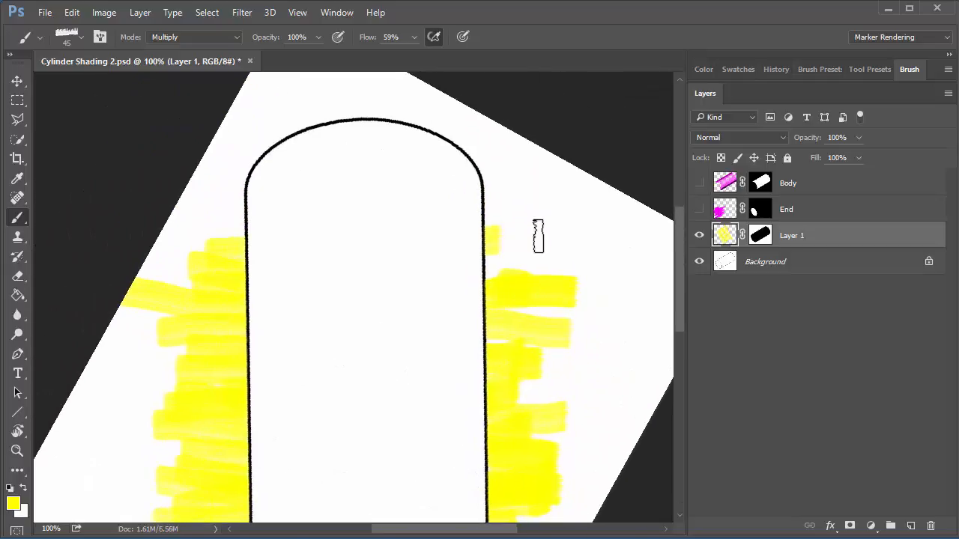
pyautogui.moveTo(488, 261); pyautogui.dragTo(550, 259)
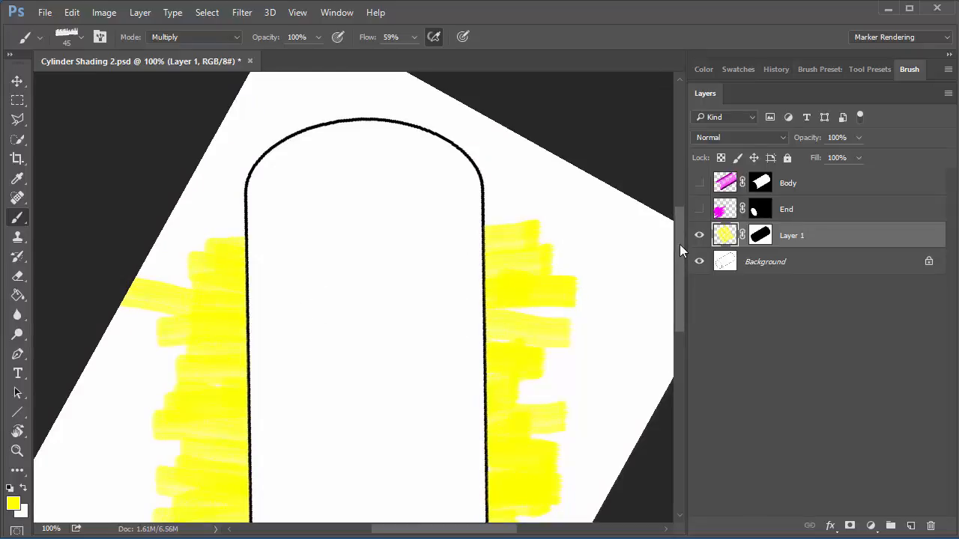
# Return the canvas to its unrotated orientation and show the End and Body layers.
pyautogui.press('Escape')
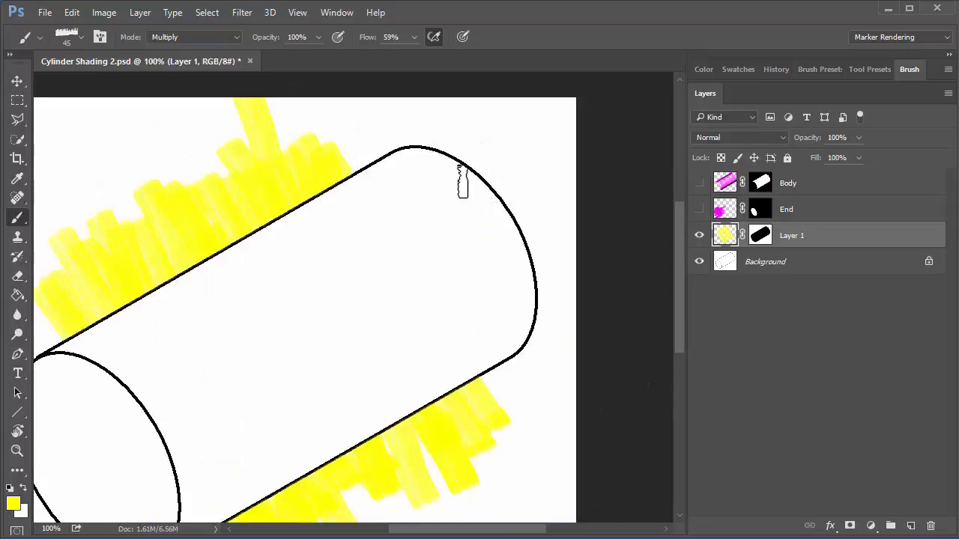
pyautogui.press('space')
pyautogui.moveTo(317, 322)
pyautogui.mouseDown()
pyautogui.moveTo(421, 290)
pyautogui.moveTo(420, 280)
pyautogui.mouseUp()
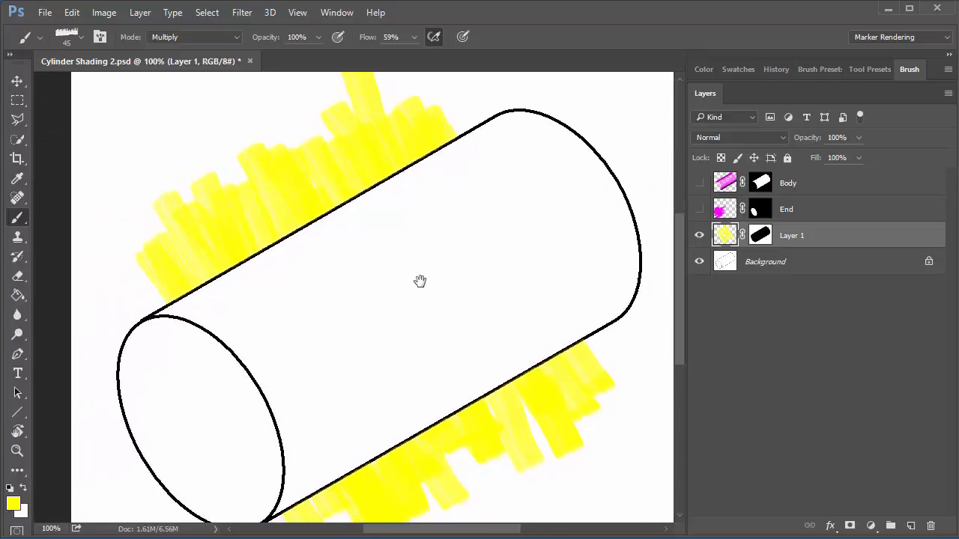
pyautogui.click(699, 208)
pyautogui.click(699, 183)
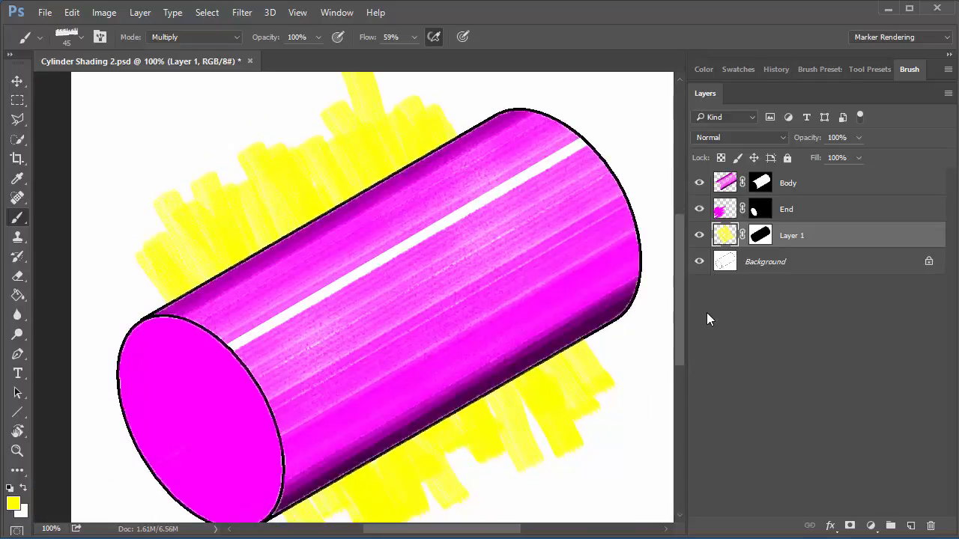